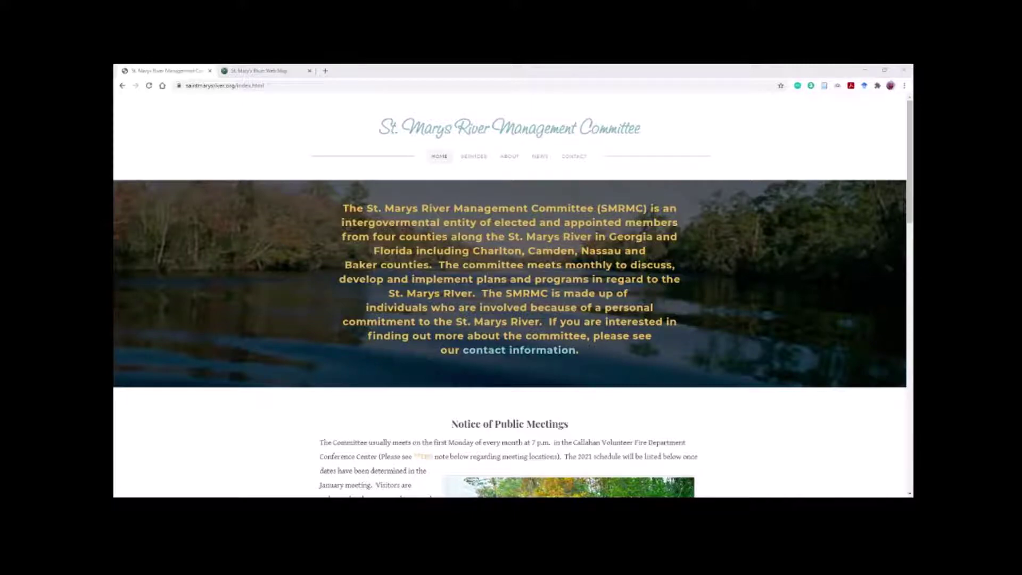
# Find the watershed mapping section on the committee's Services page, switch to the St. Mary's River Web Map and dismiss its Important Notes.
pyautogui.click(475, 157)
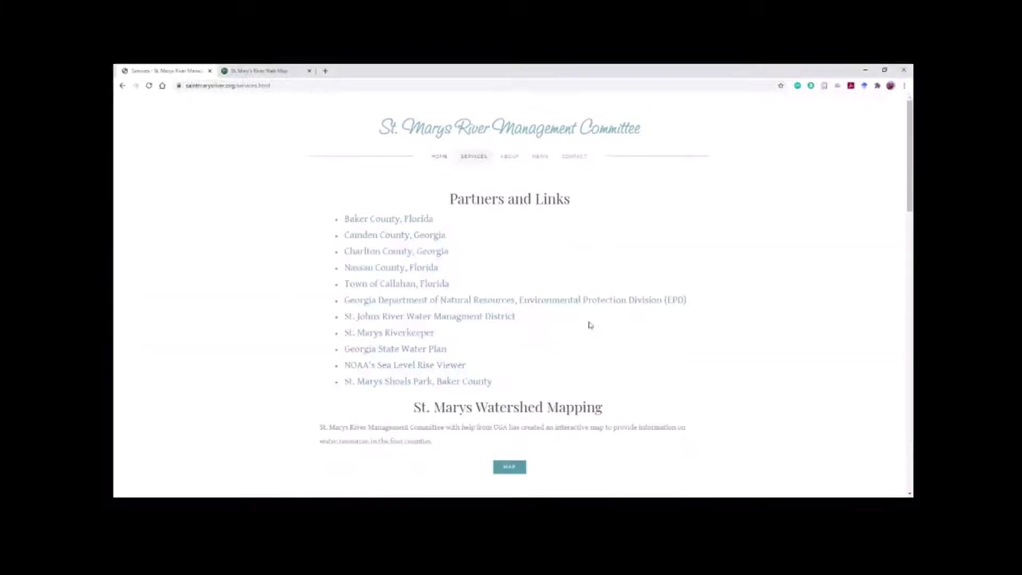
pyautogui.scroll(-2, 589, 324)
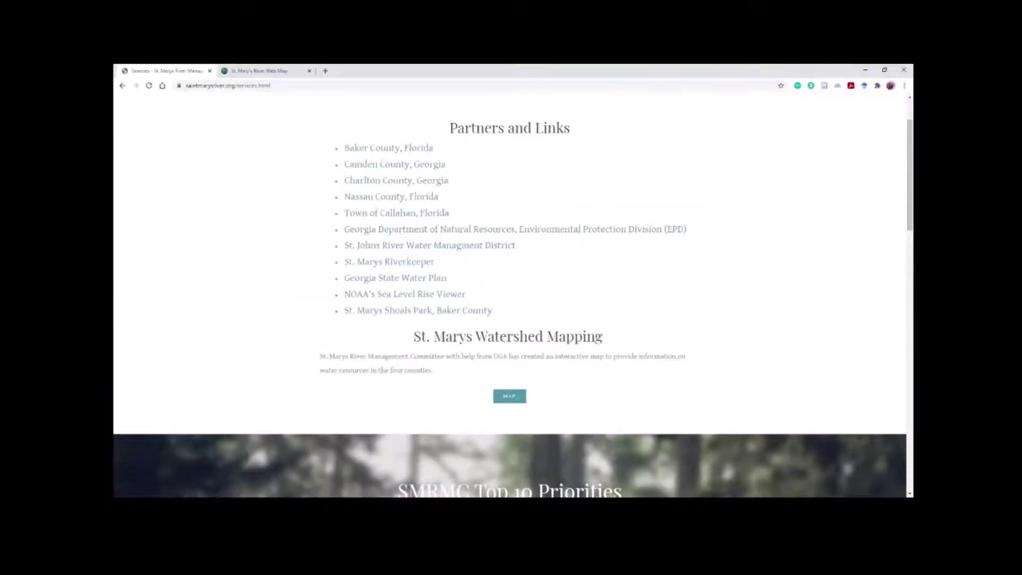
pyautogui.hotkey('ctrl', 'Tab')
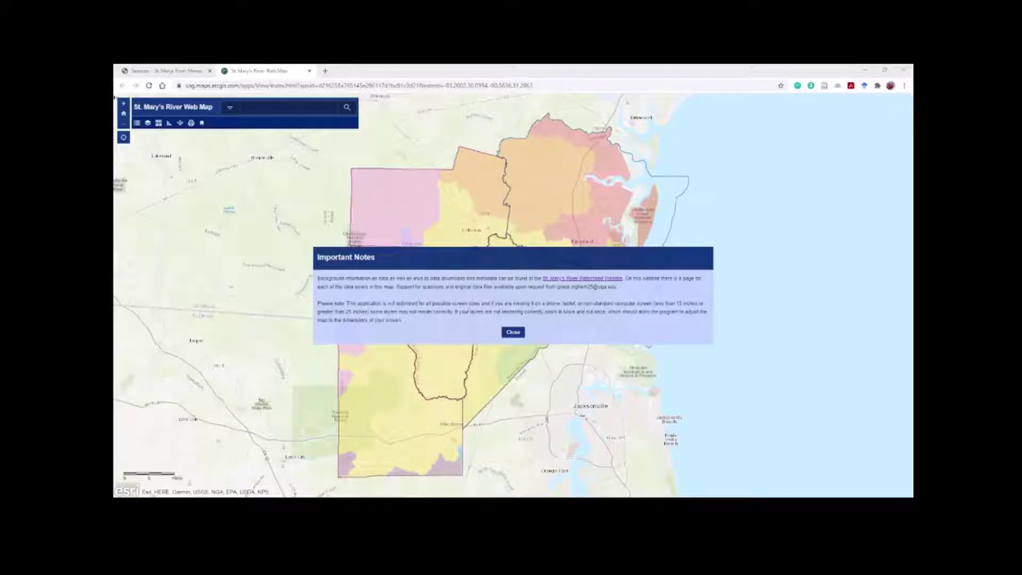
pyautogui.click(517, 332)
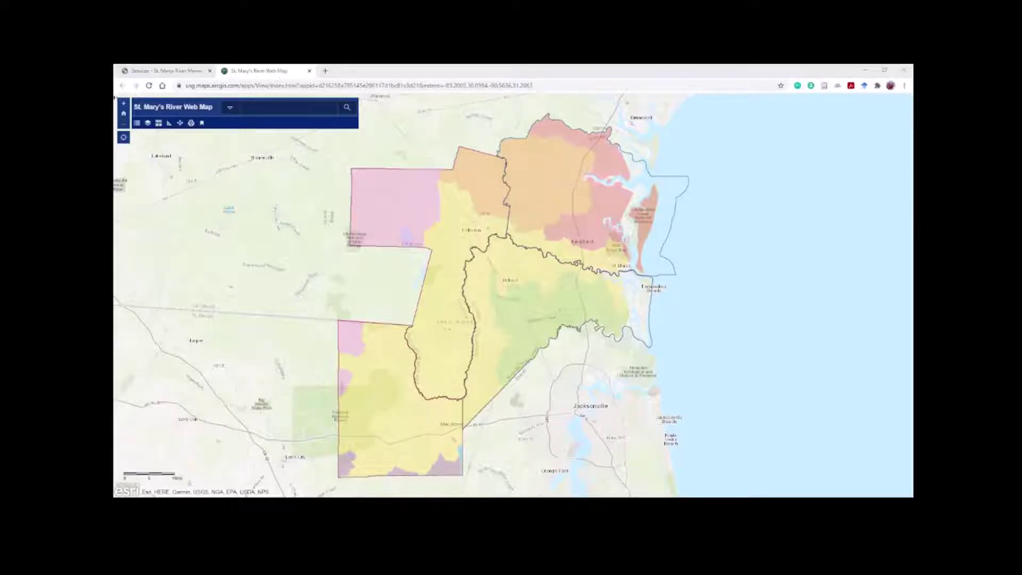
# Show the map legend, and turn on the Wastewater Treatment Facilities and the St Mary's River Access Points and Boat Launches layers.
pyautogui.click(137, 123)
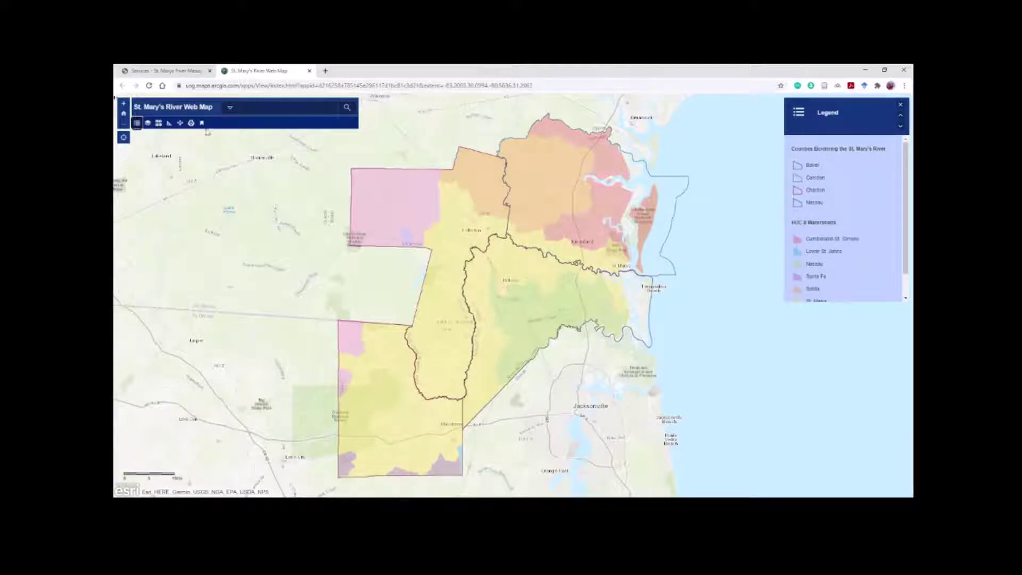
pyautogui.click(148, 123)
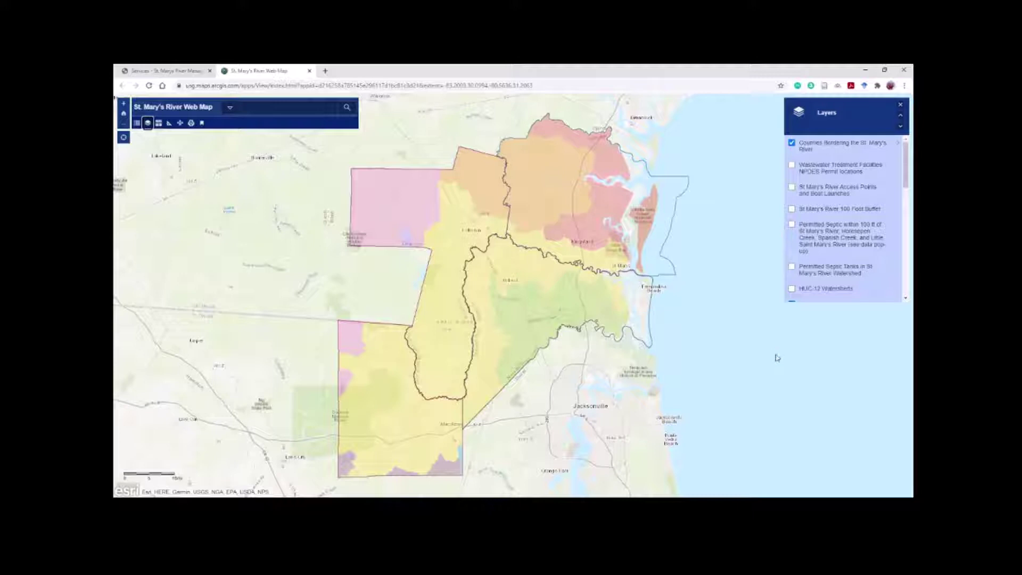
pyautogui.click(792, 166)
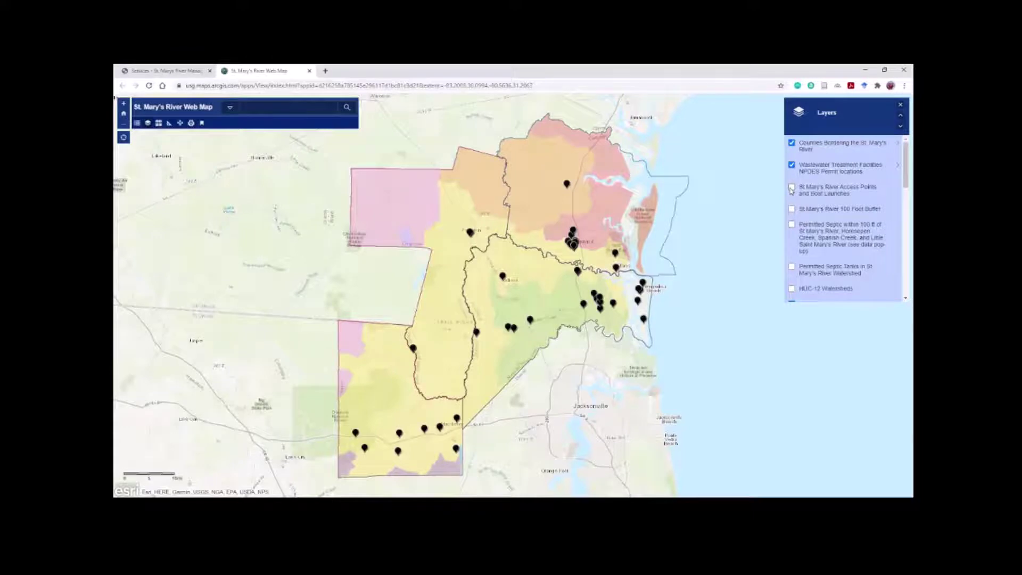
pyautogui.click(792, 189)
# Lower the opacity of the Counties Bordering the St. Mary's River layer to about 20.
pyautogui.click(897, 144)
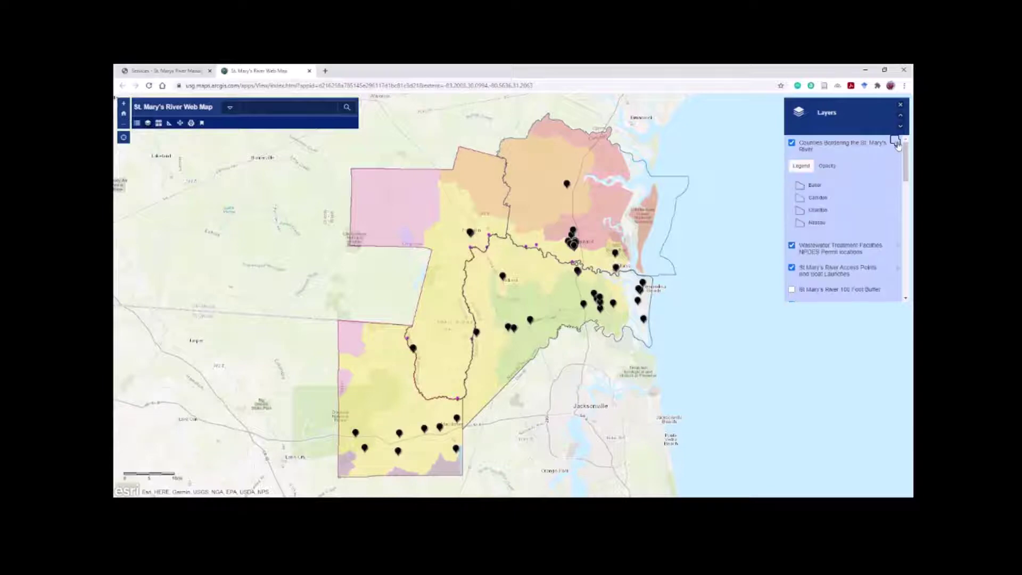
pyautogui.click(827, 166)
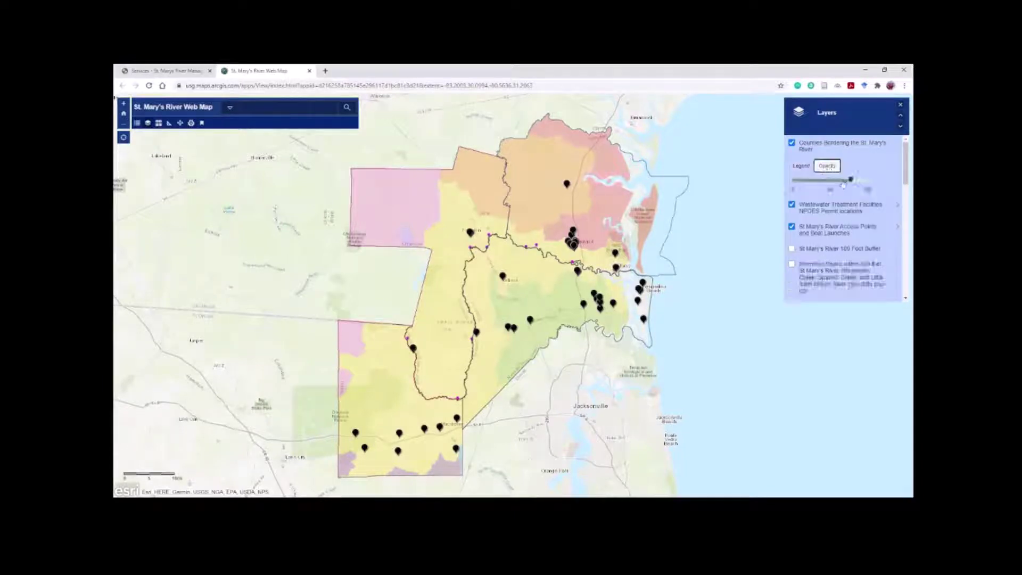
pyautogui.moveTo(851, 179); pyautogui.dragTo(816, 191)
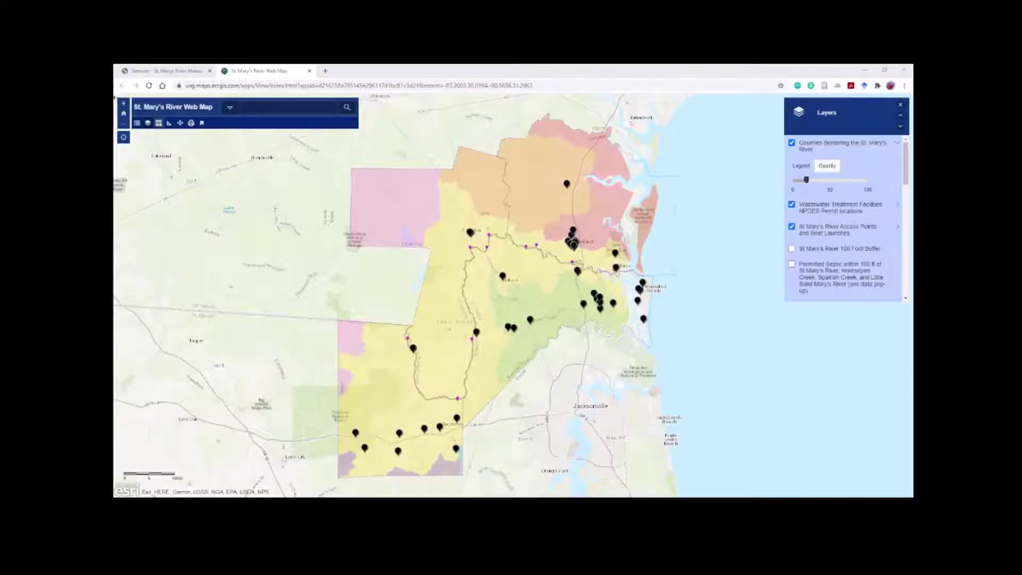
# Browse the available basemaps and try the Imagery with Labels basemap.
pyautogui.click(158, 122)
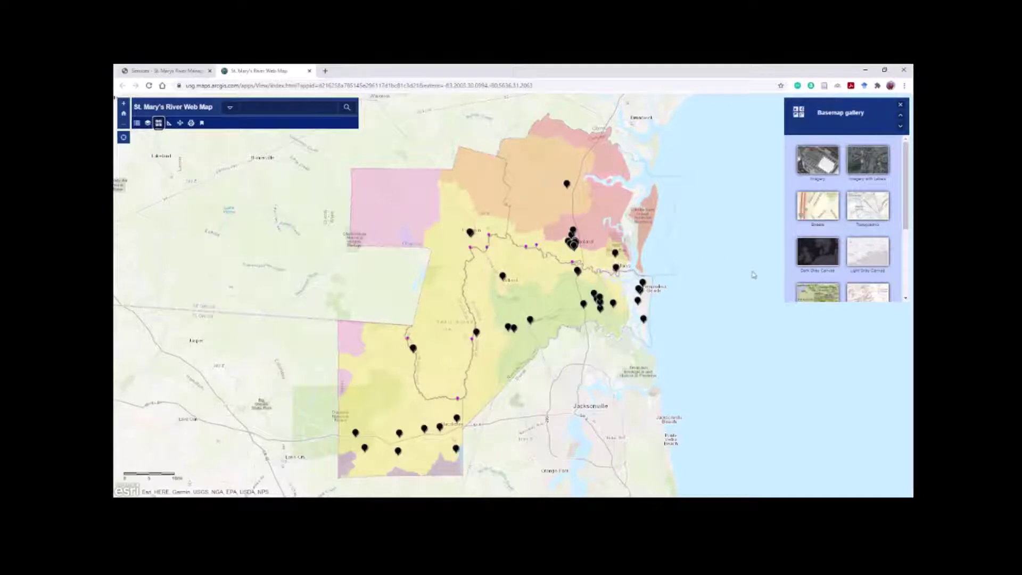
pyautogui.click(872, 160)
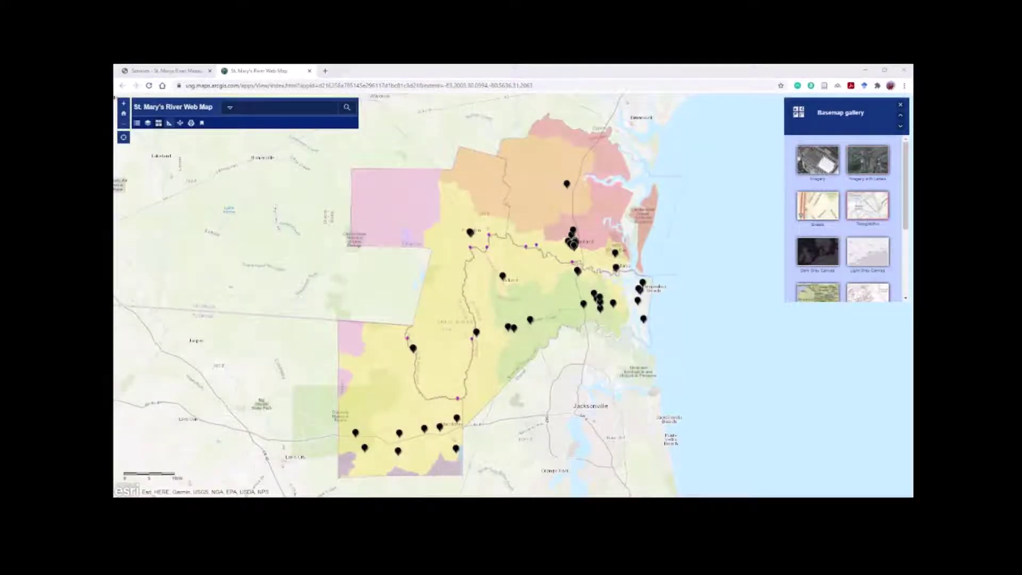
# Measure the distance in miles along the river's bends, from the access point west of Hilliard north to the one near Folkston.
pyautogui.click(169, 123)
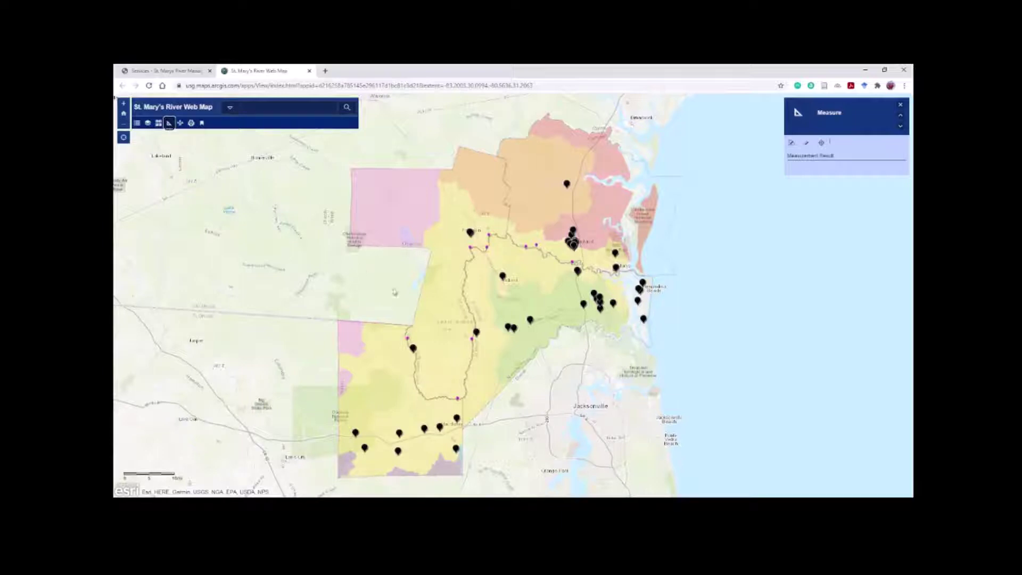
pyautogui.click(473, 341)
pyautogui.click(810, 144)
pyautogui.click(472, 333)
pyautogui.click(474, 319)
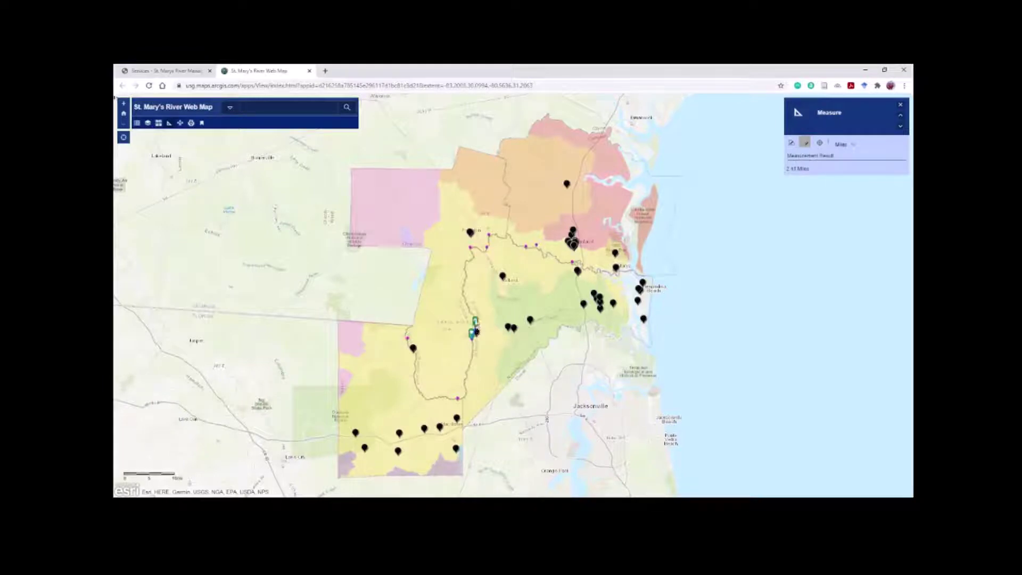
pyautogui.click(470, 309)
pyautogui.click(465, 293)
pyautogui.click(462, 286)
pyautogui.click(465, 272)
pyautogui.click(466, 259)
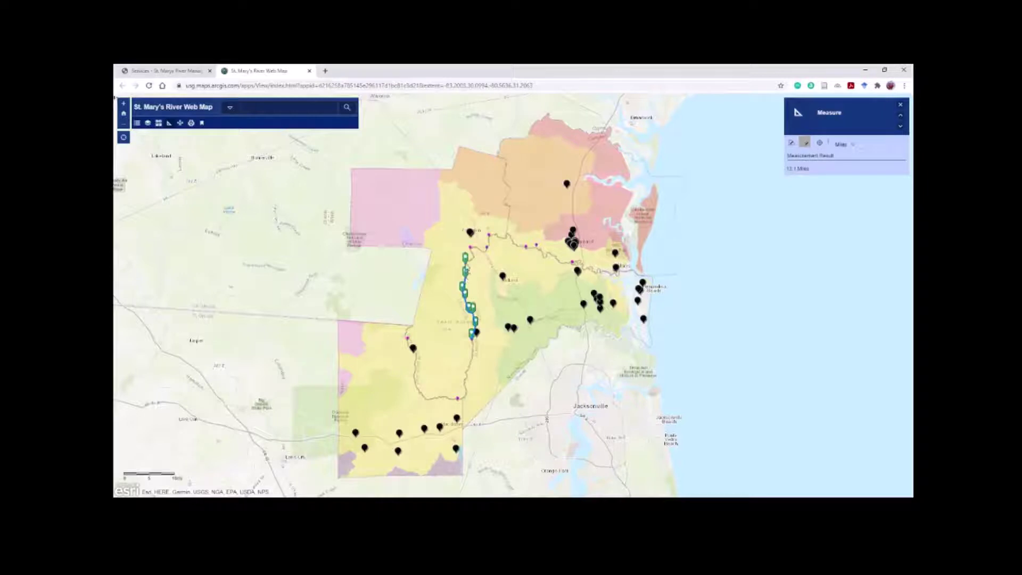
pyautogui.click(472, 260)
pyautogui.click(472, 249)
pyautogui.click(472, 248)
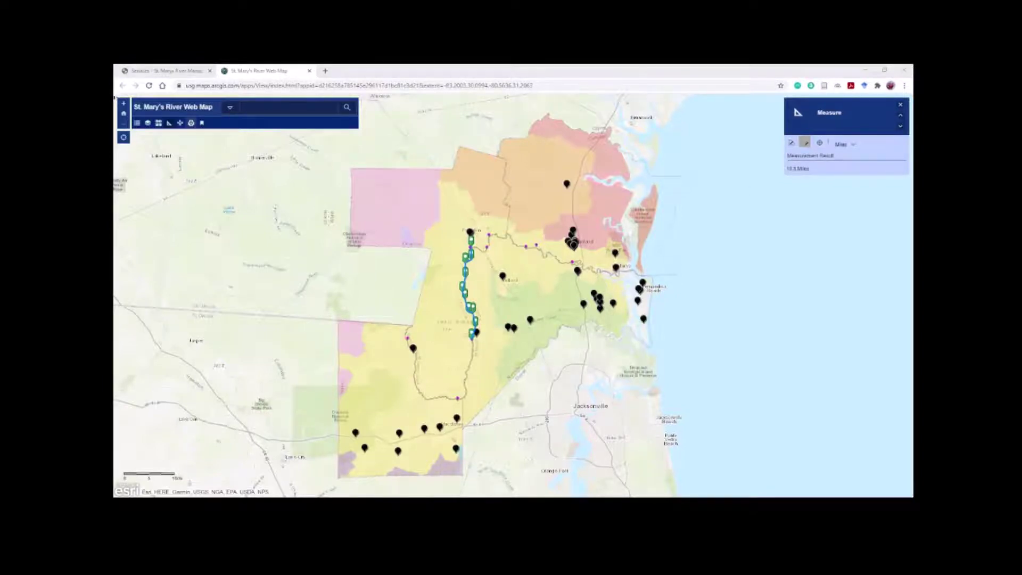
# View the print tool, and briefly show the Counties Bordering the St. Mary's River layer before hiding it again.
pyautogui.click(191, 123)
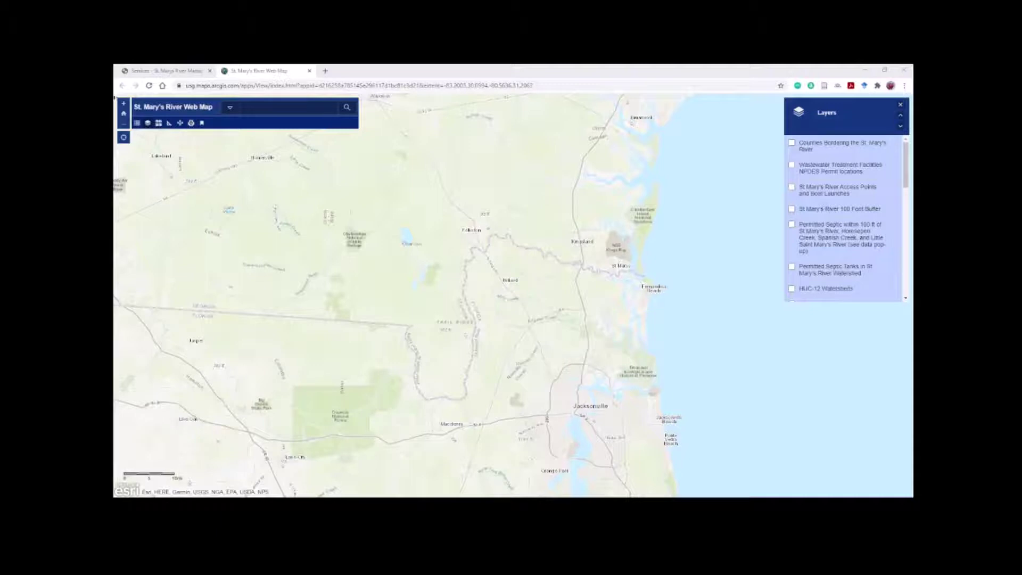
pyautogui.click(791, 143)
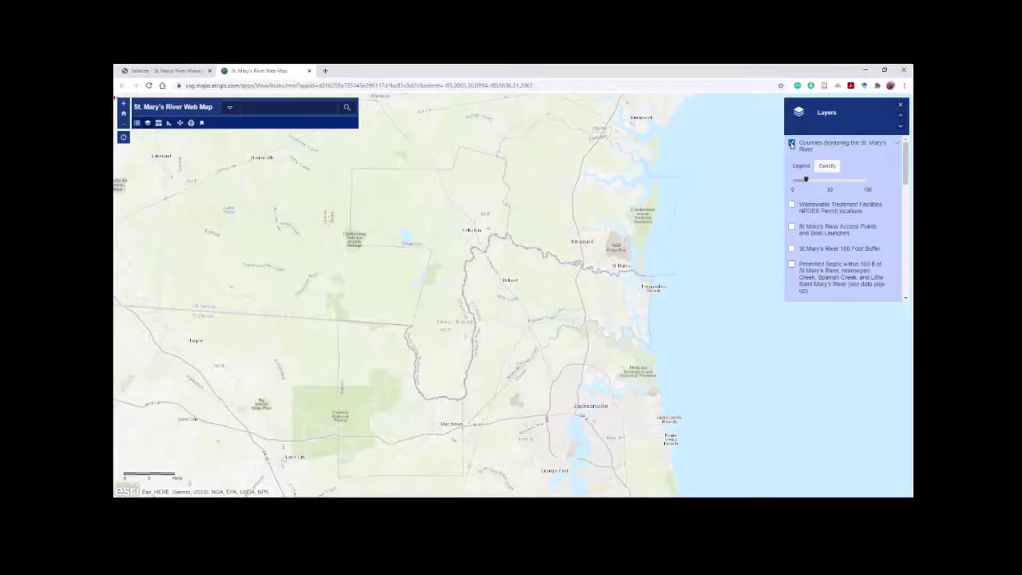
pyautogui.click(791, 143)
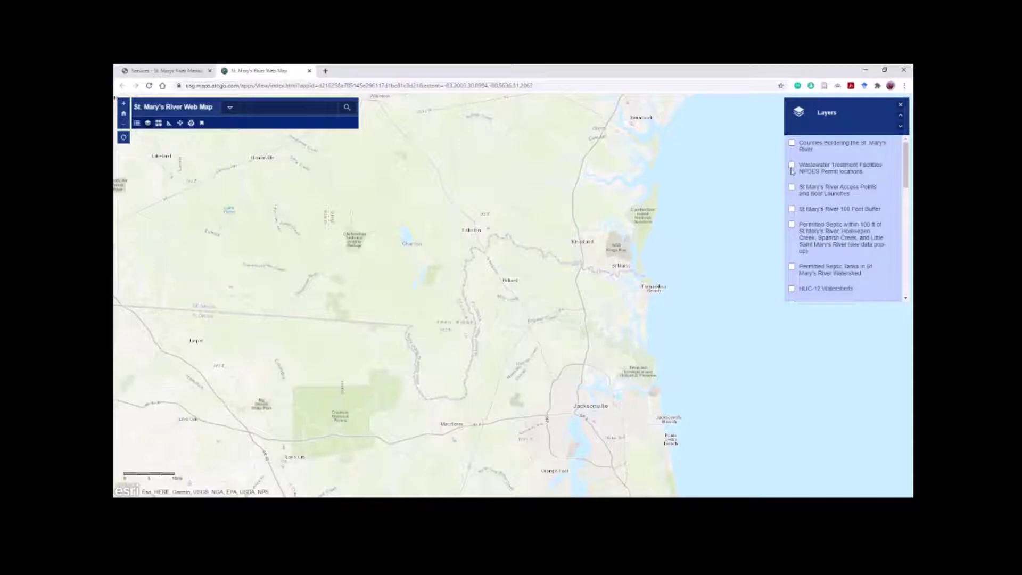
# Show the Wastewater Treatment Facilities layer, examine the attributes of the northernmost facility at Woodbine, and hide the layer again.
pyautogui.click(792, 166)
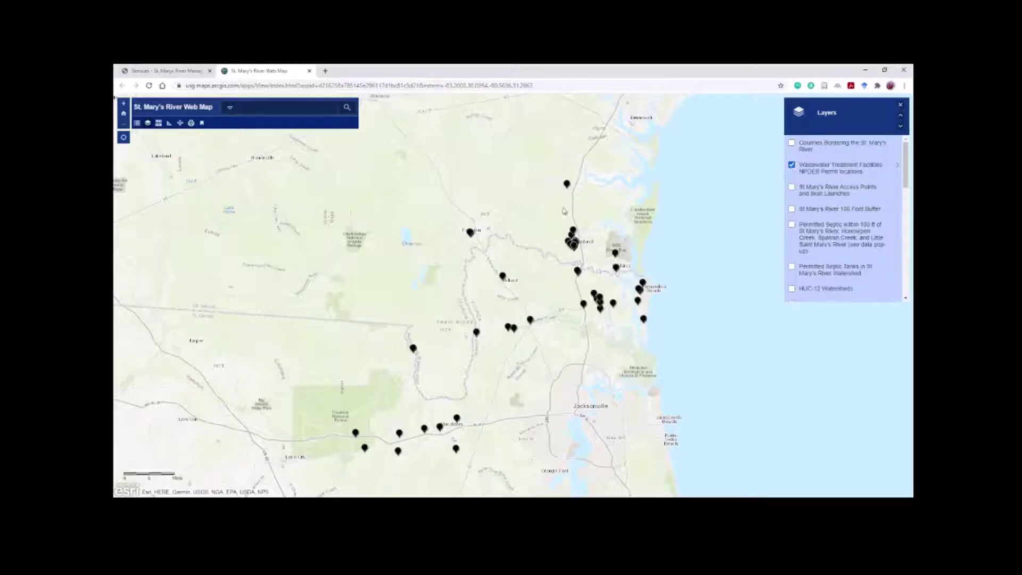
pyautogui.click(567, 185)
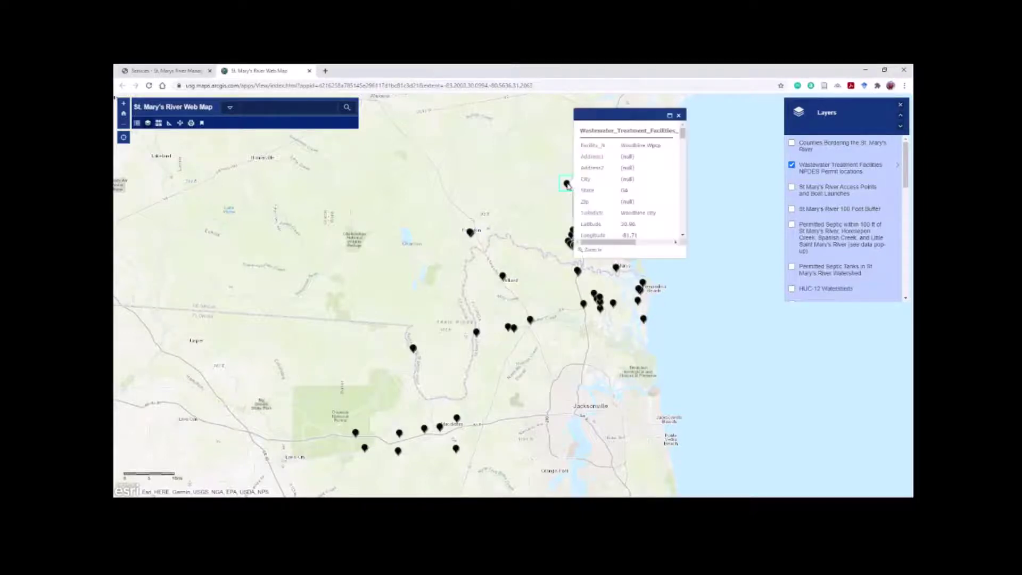
pyautogui.scroll(-5, 630, 210)
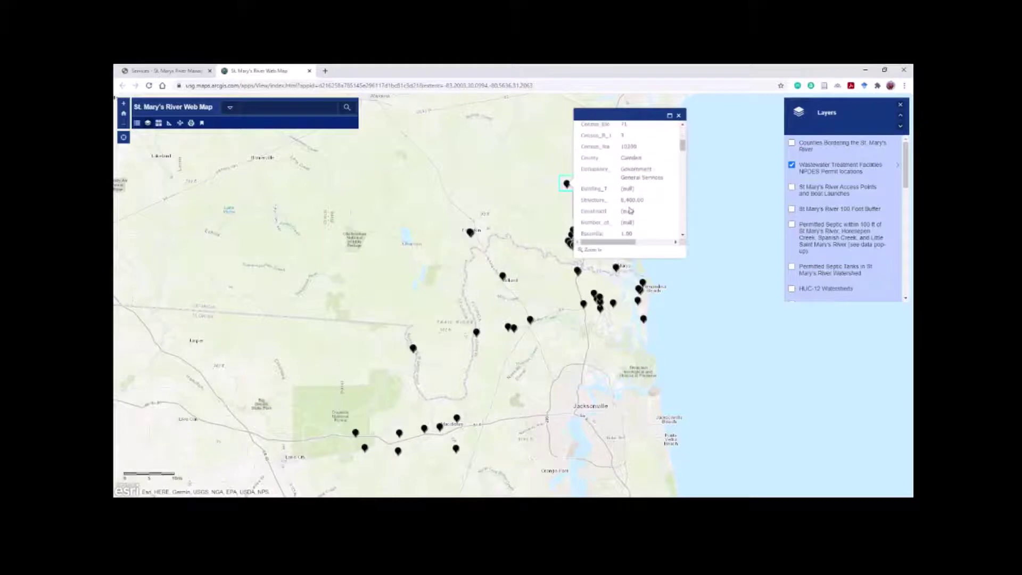
pyautogui.scroll(-8, 630, 211)
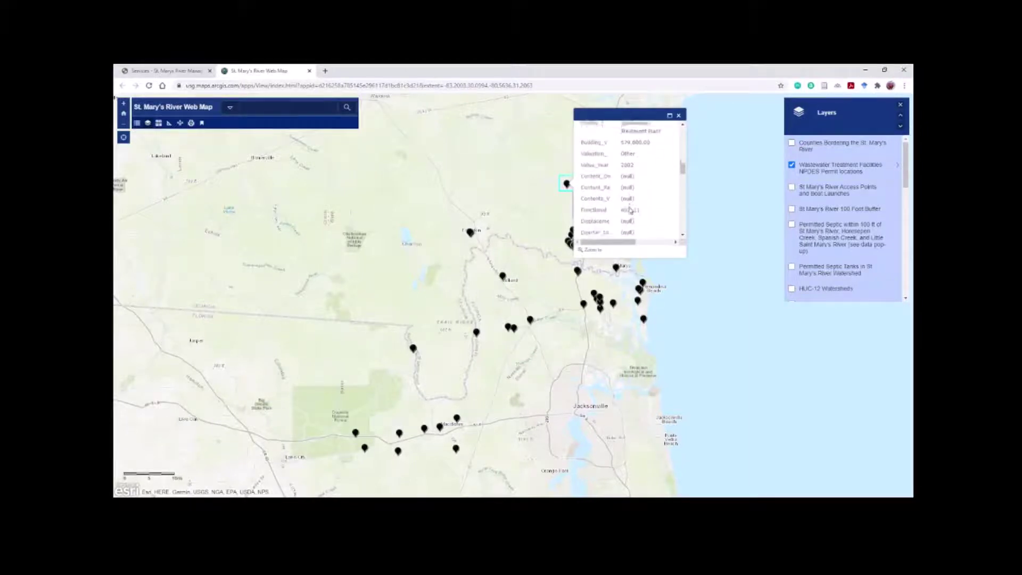
pyautogui.scroll(-3, 630, 210)
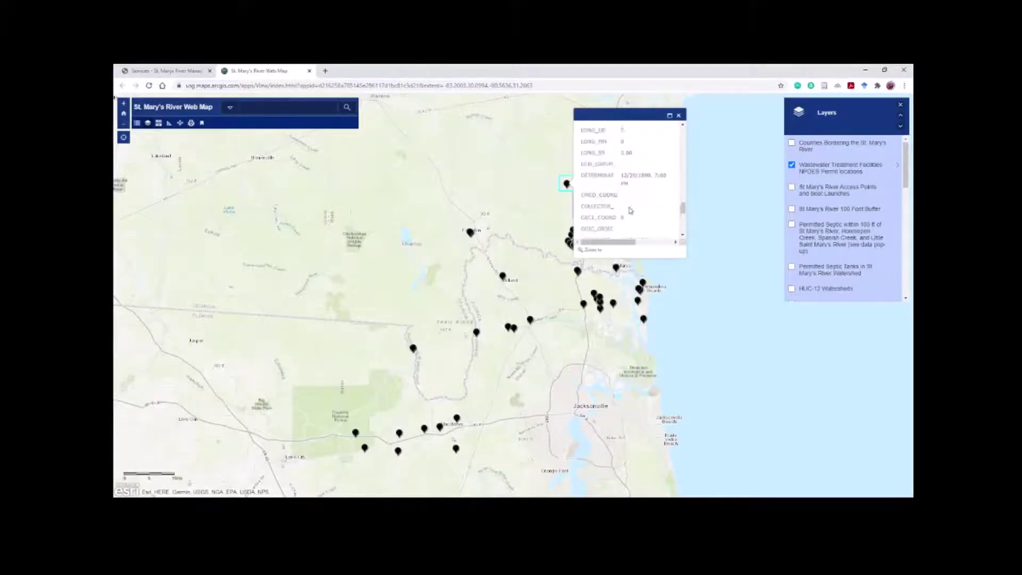
pyautogui.hscroll(2, 629, 210)
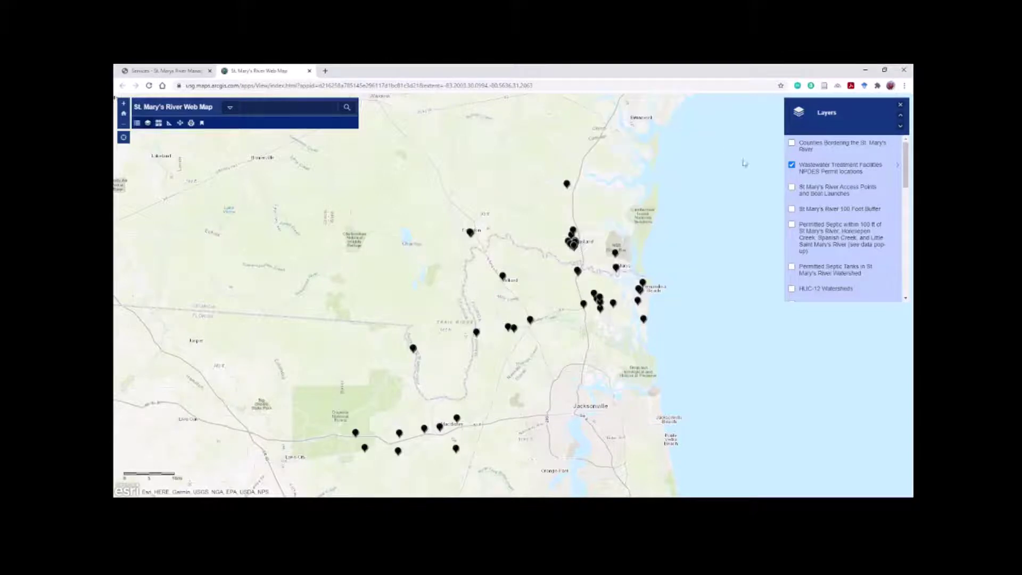
pyautogui.click(678, 115)
pyautogui.click(793, 166)
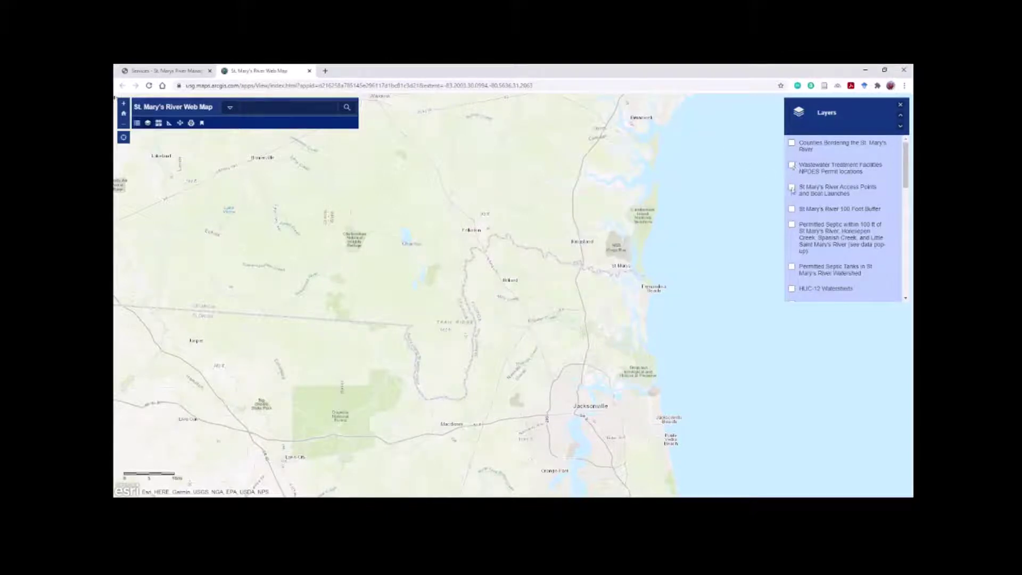
# Briefly show the St Mary's River Access Points and Boat Launches layer and hide it again.
pyautogui.click(792, 187)
pyautogui.click(792, 188)
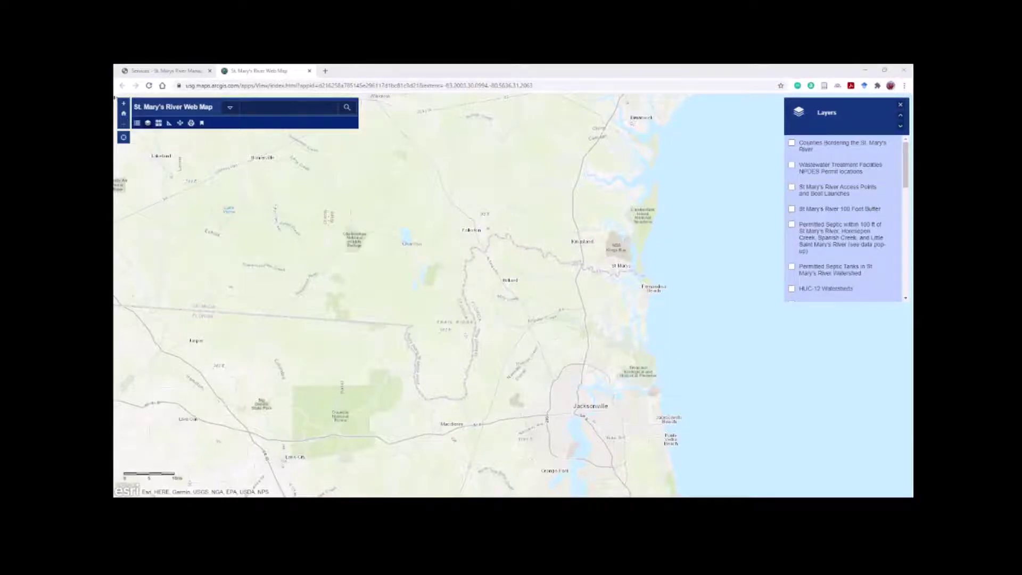
# Turn on the St Mary's River 100 Foot Buffer layer and examine the buffer closely along the river west of Kings Ferry.
pyautogui.click(792, 209)
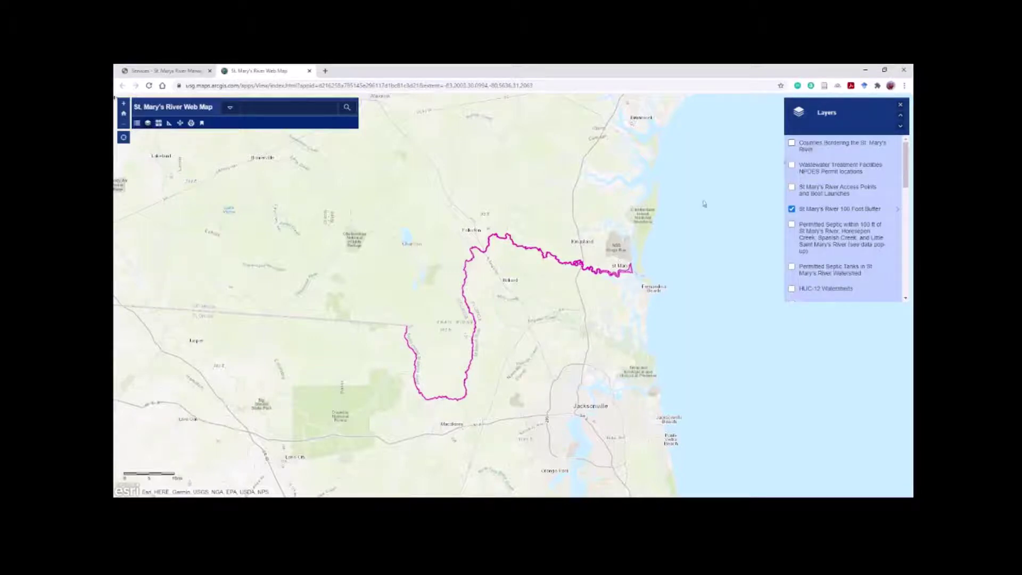
pyautogui.click(124, 104)
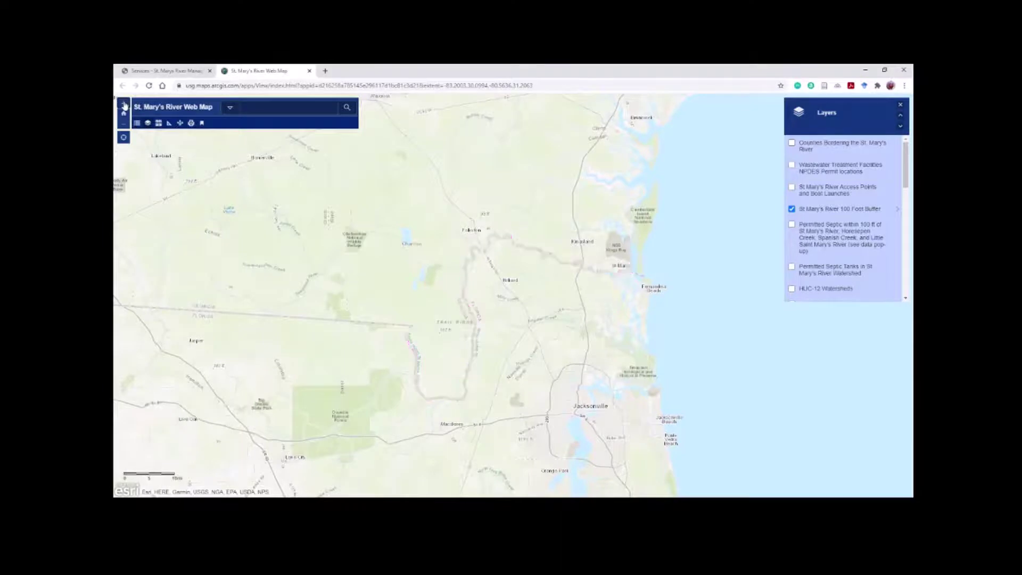
pyautogui.scroll(-5, 525, 177)
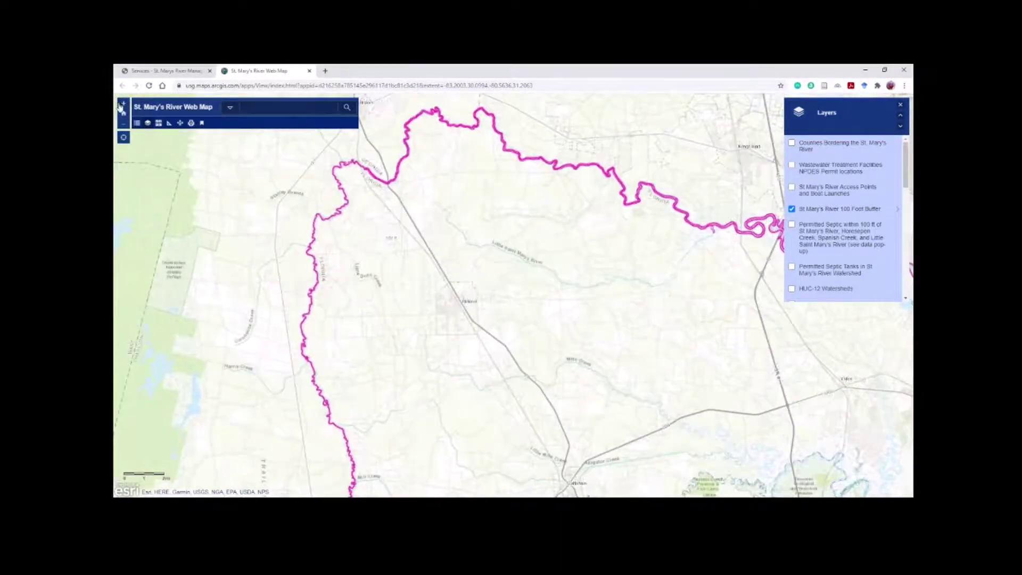
pyautogui.click(120, 104)
pyautogui.scroll(-3, 482, 165)
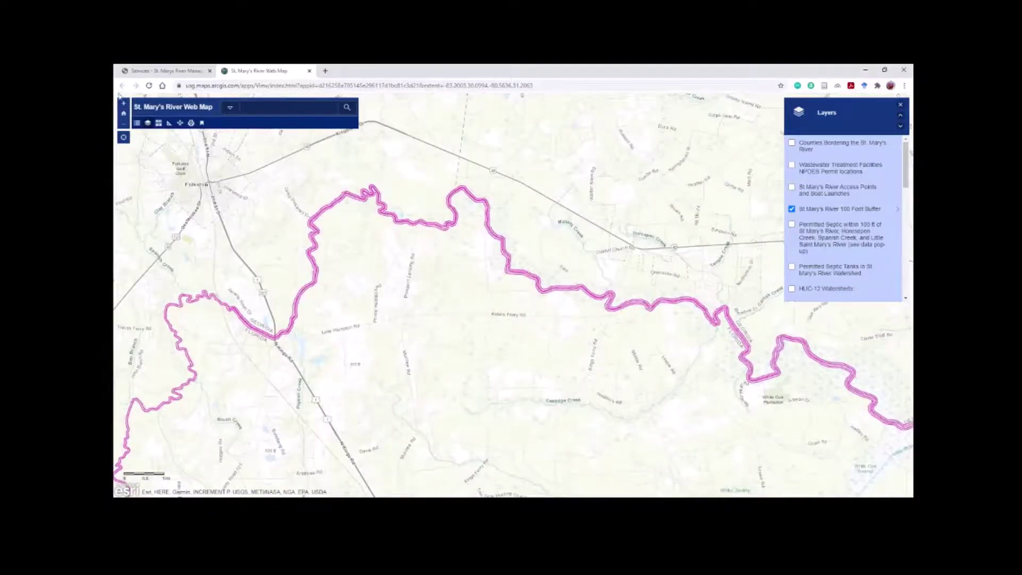
pyautogui.click(123, 104)
pyautogui.click(123, 104)
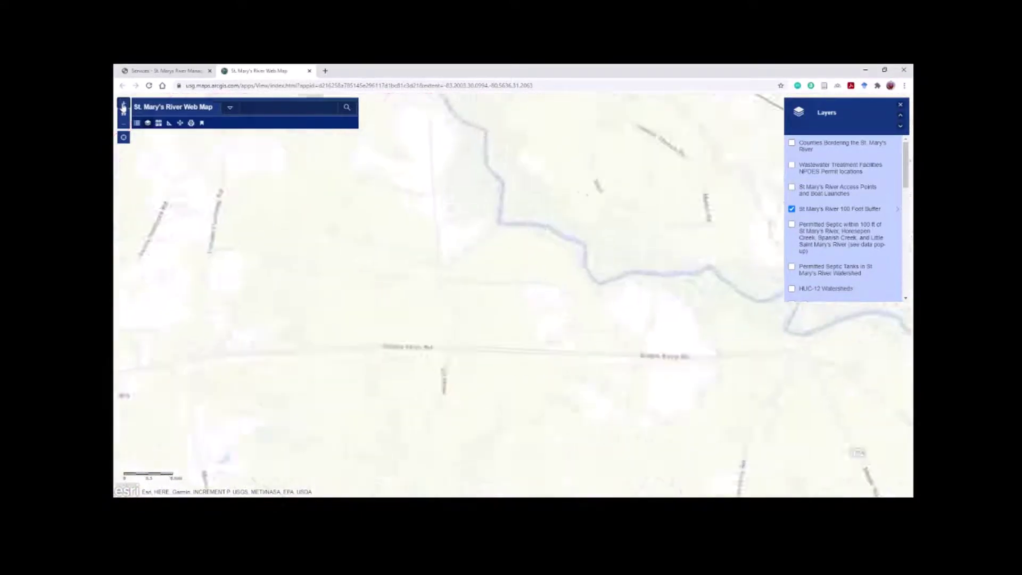
pyautogui.moveTo(551, 215); pyautogui.dragTo(472, 288)
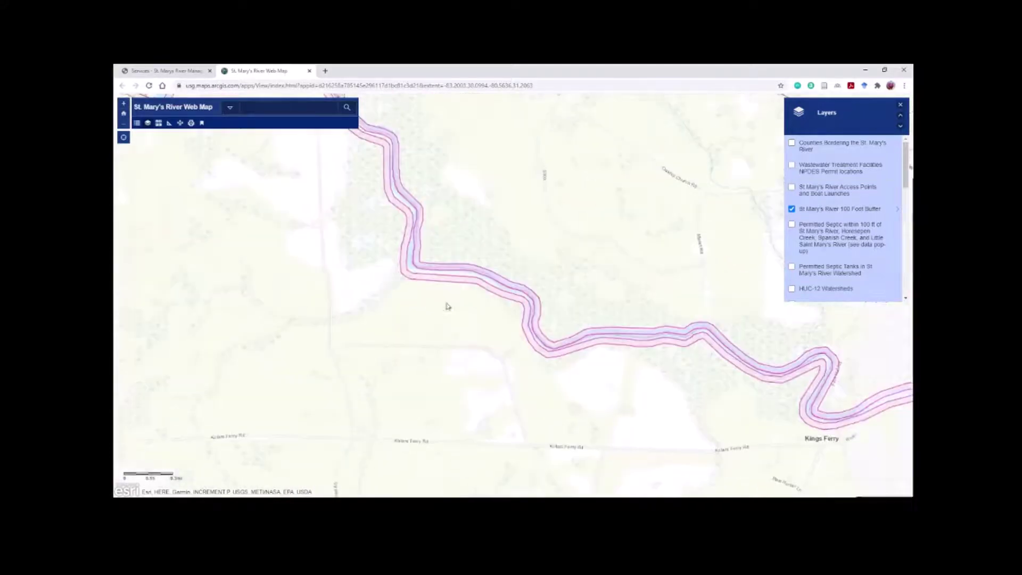
pyautogui.click(123, 105)
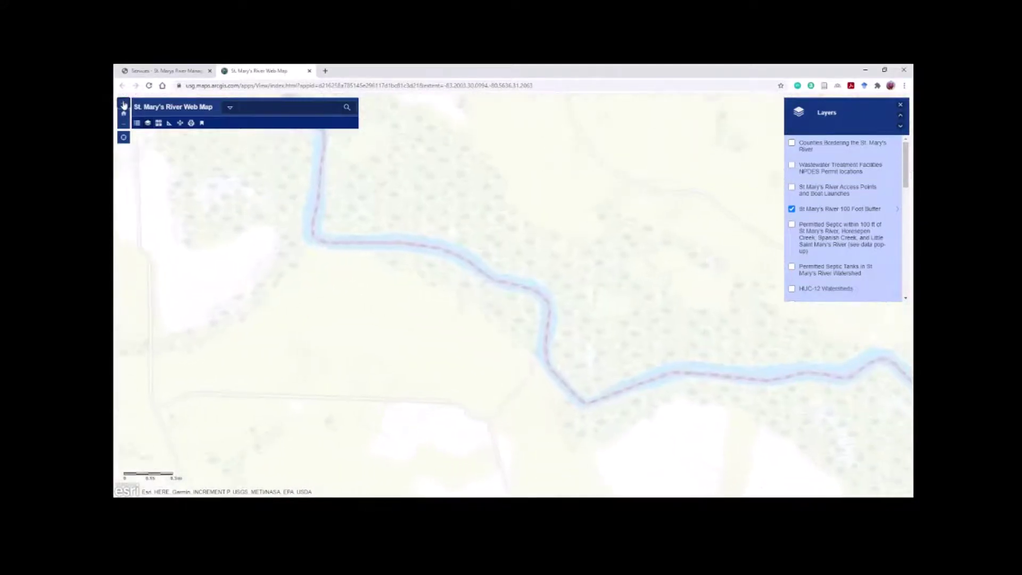
pyautogui.click(123, 104)
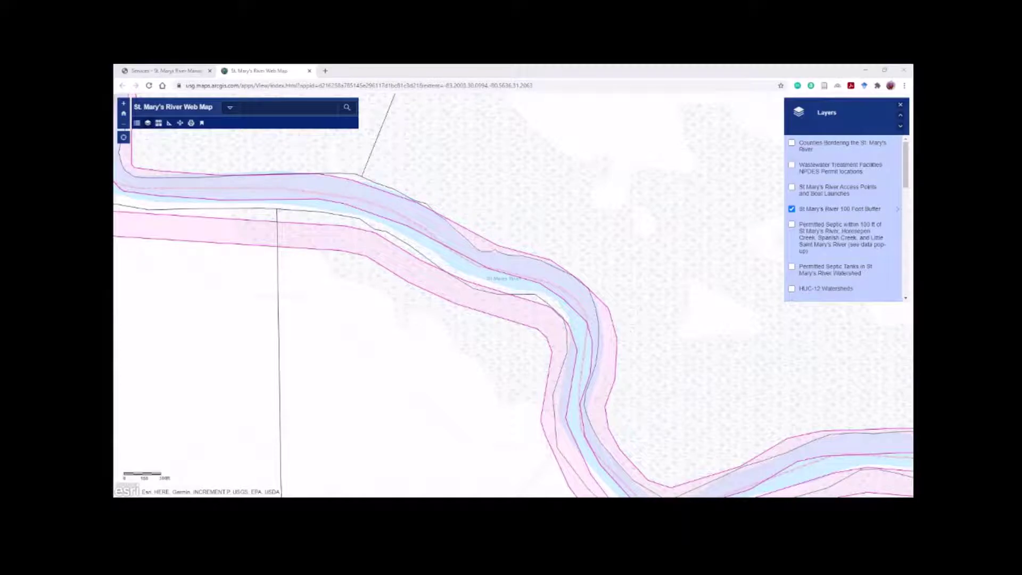
# Return to the default map extent and replace the St Mary's River 100 Foot Buffer layer with the two permitted septic layers.
pyautogui.click(123, 113)
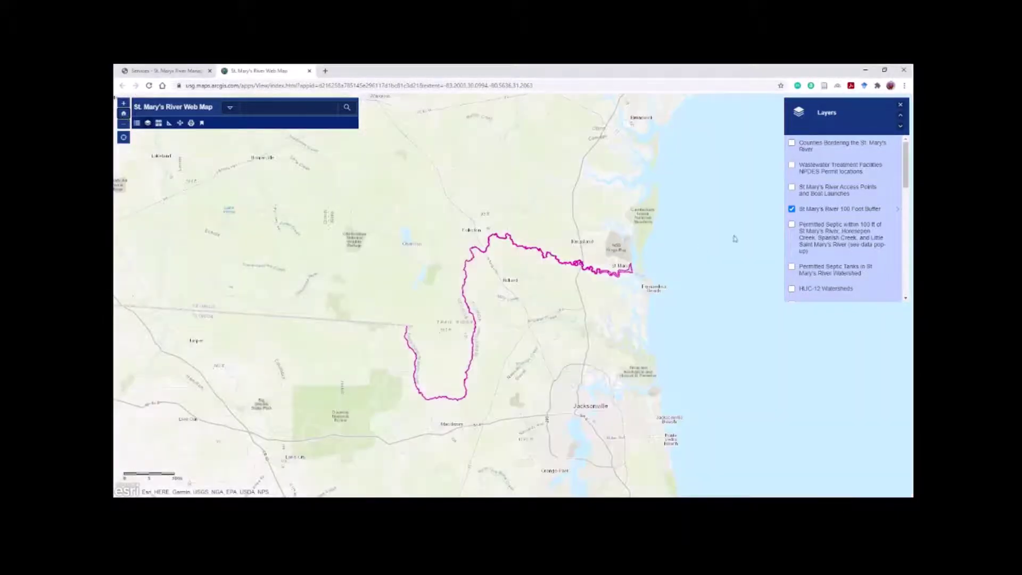
pyautogui.click(791, 209)
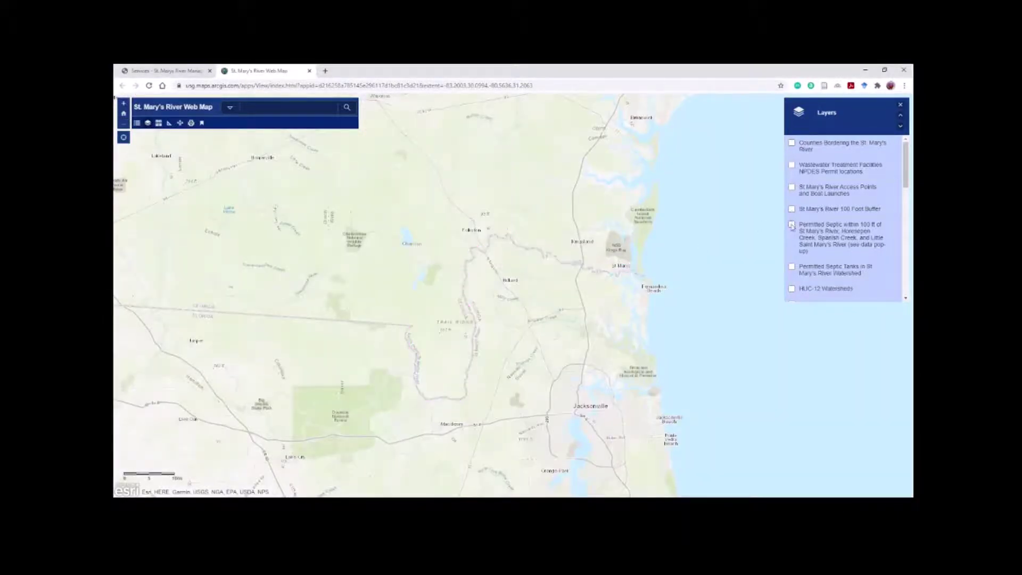
pyautogui.click(792, 225)
pyautogui.click(792, 268)
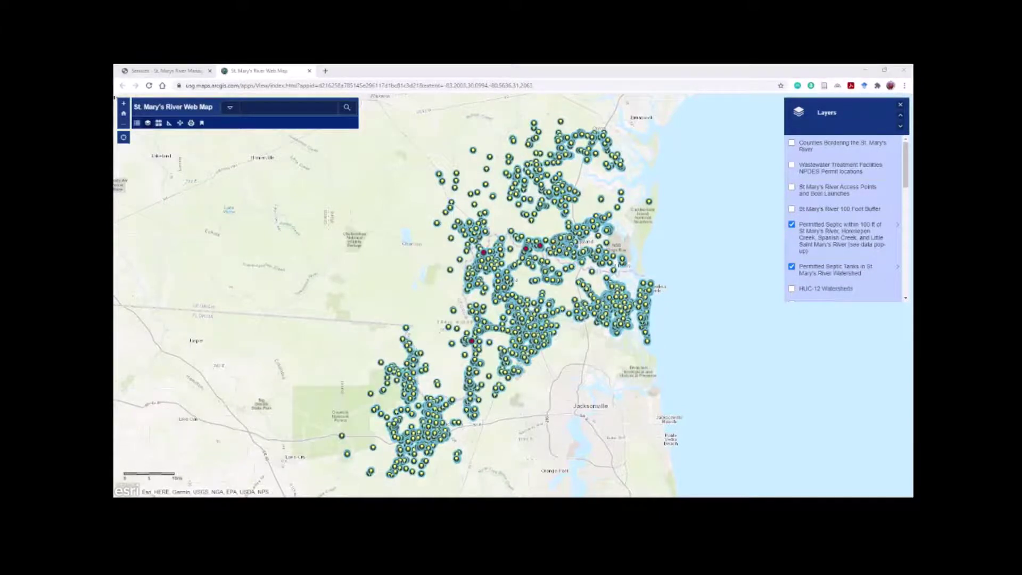
# Examine the attributes of a red permitted septic point along the St. Mary's River northeast of Hilliard.
pyautogui.click(123, 104)
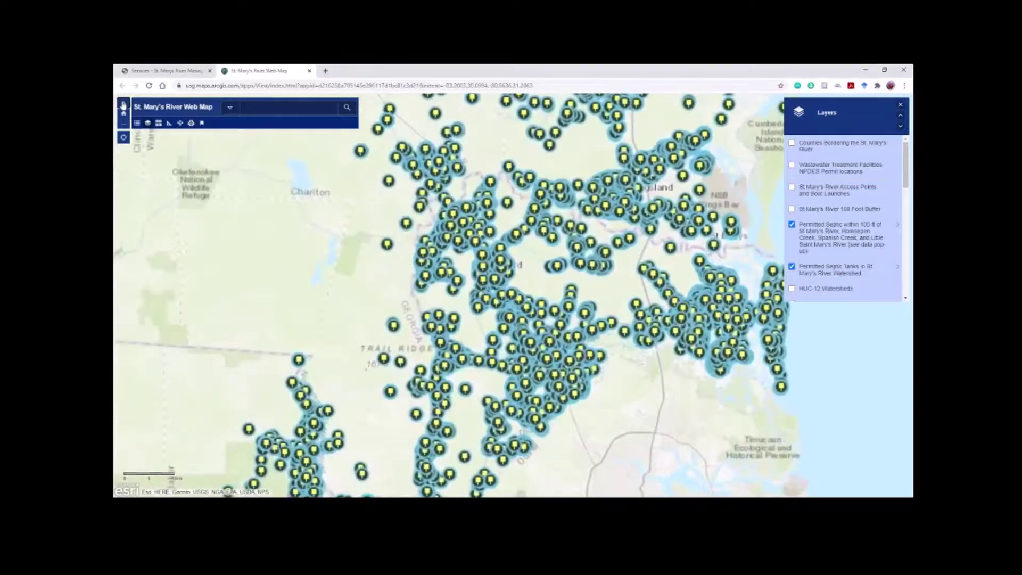
pyautogui.click(123, 104)
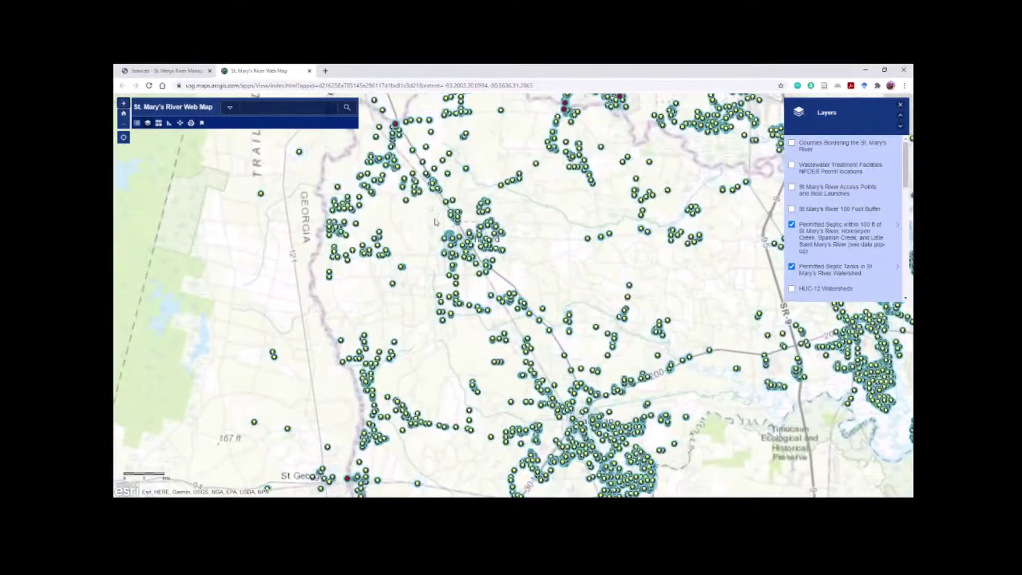
pyautogui.moveTo(475, 389); pyautogui.dragTo(481, 424)
pyautogui.click(595, 215)
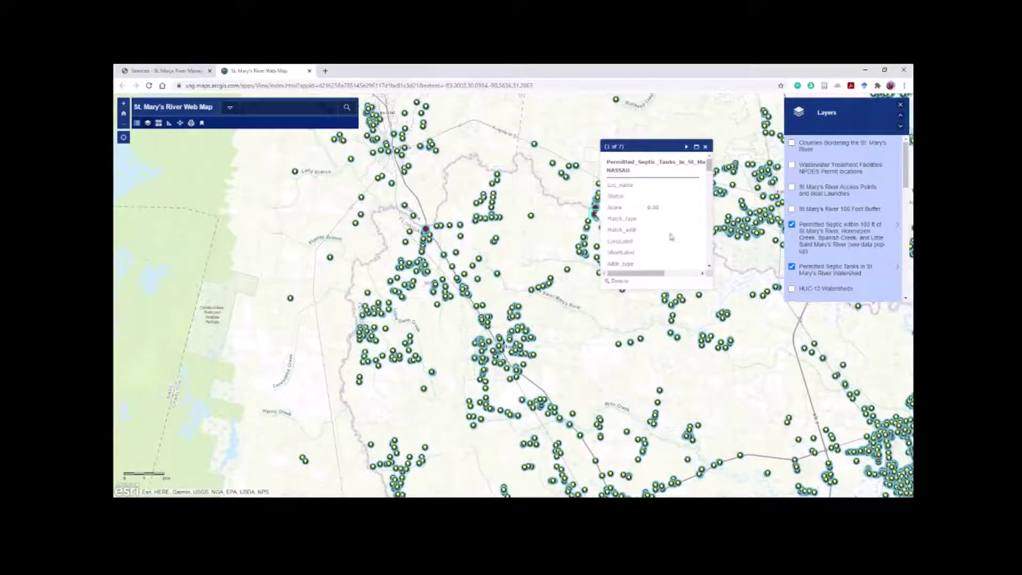
pyautogui.scroll(-5, 671, 237)
pyautogui.scroll(-5, 671, 238)
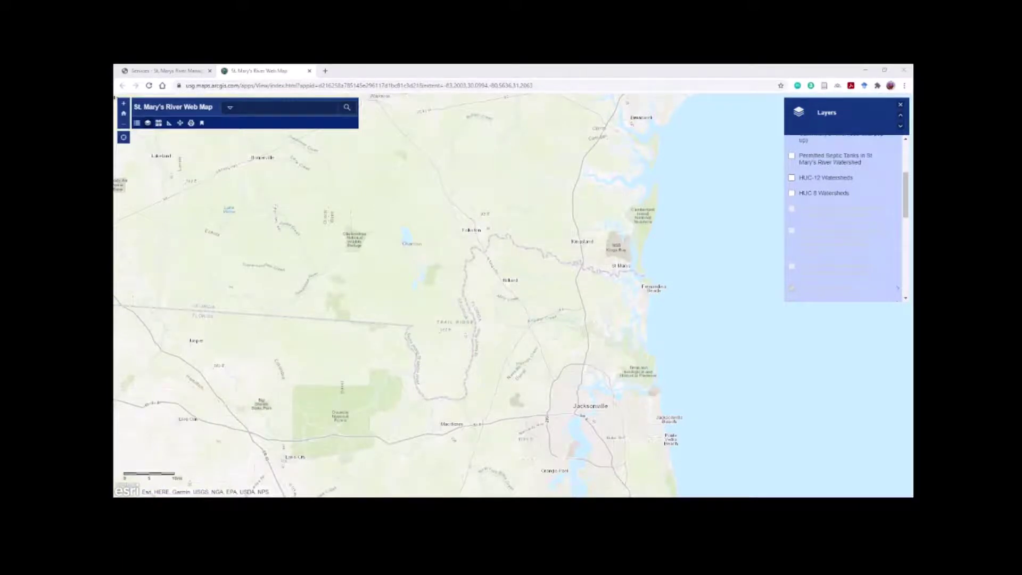
# Show the HUC 8 Watersheds layer, examine the attributes of the yellow St. Marys watershed, and switch to the HUC-12 Watersheds layer.
pyautogui.click(791, 194)
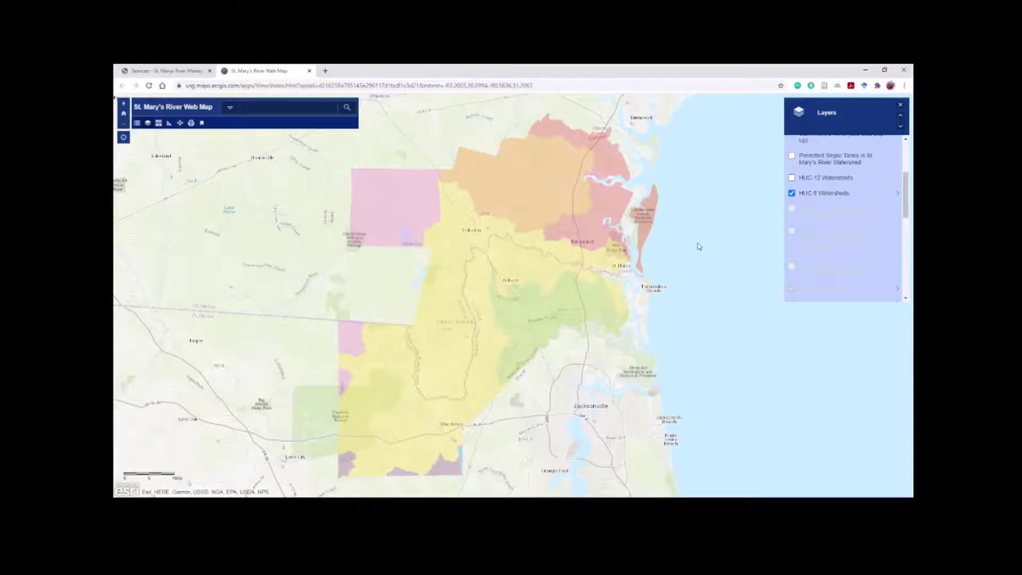
pyautogui.click(506, 269)
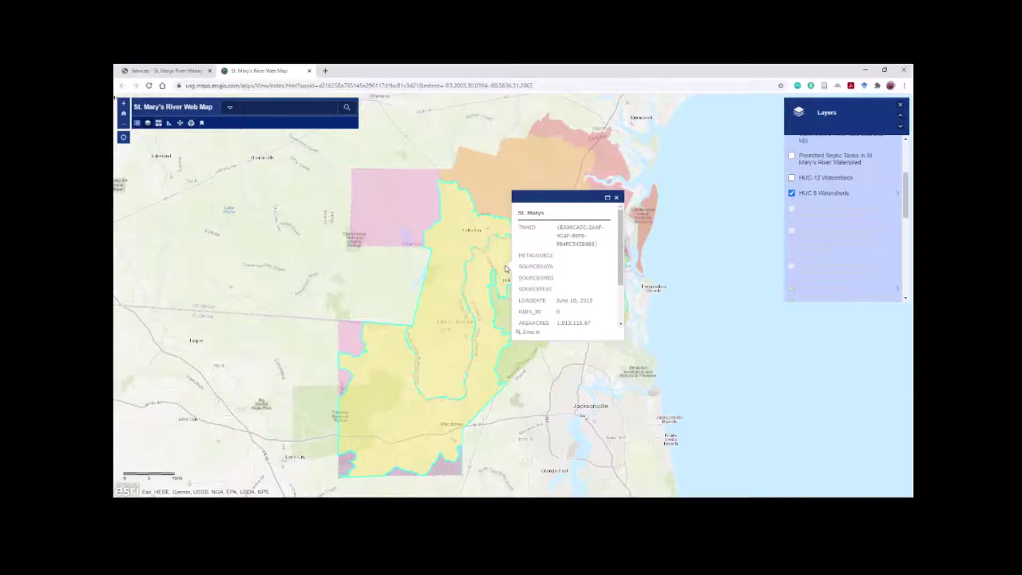
pyautogui.click(617, 197)
pyautogui.click(791, 178)
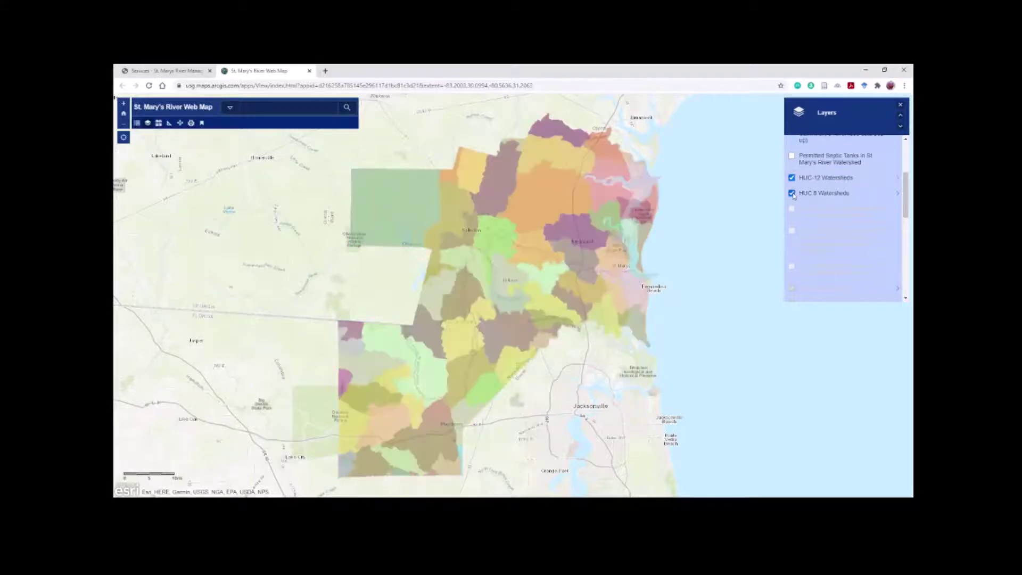
pyautogui.click(792, 193)
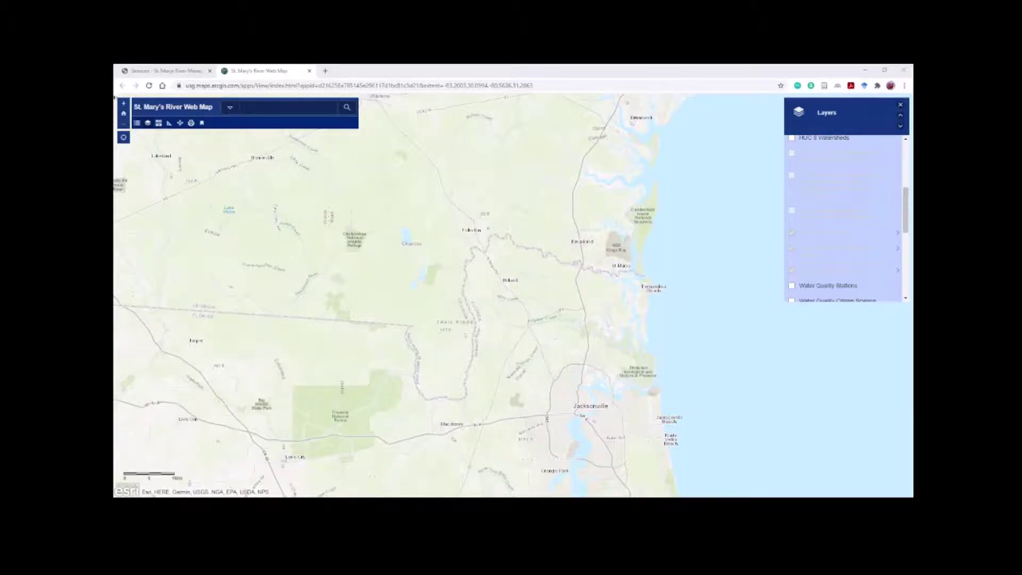
# Show the three land parcel layers for the 100 ft river and creek buffers, at parcel scale along the St. Mary's River.
pyautogui.scroll(2, 509, 288)
pyautogui.scroll(-1, 437, 317)
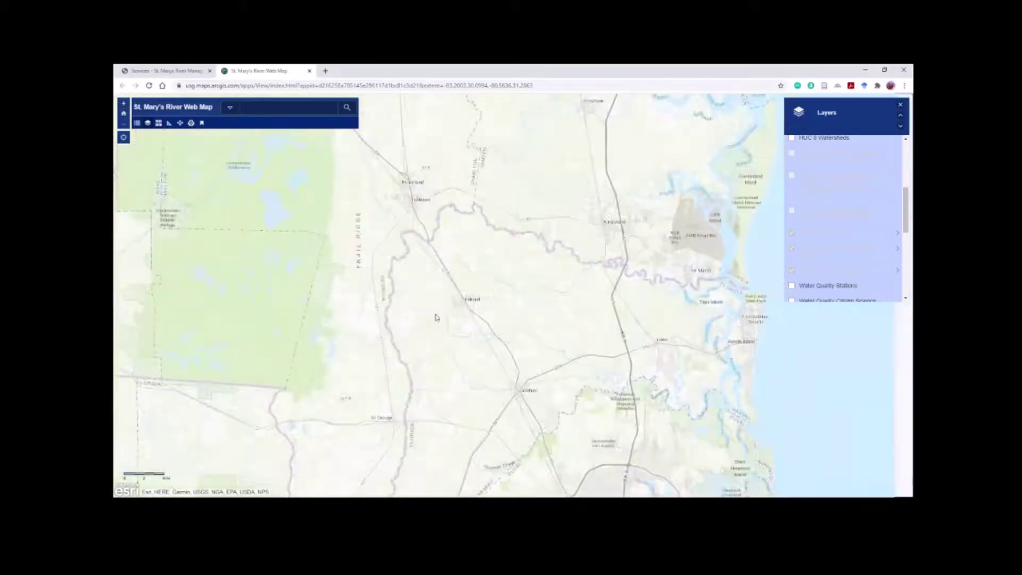
pyautogui.click(124, 104)
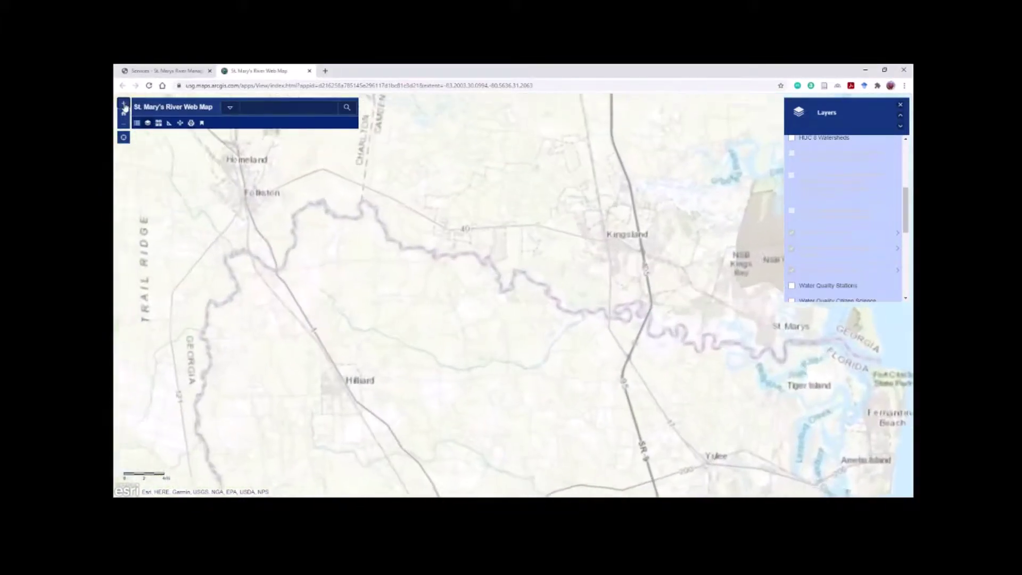
pyautogui.click(123, 104)
pyautogui.click(124, 104)
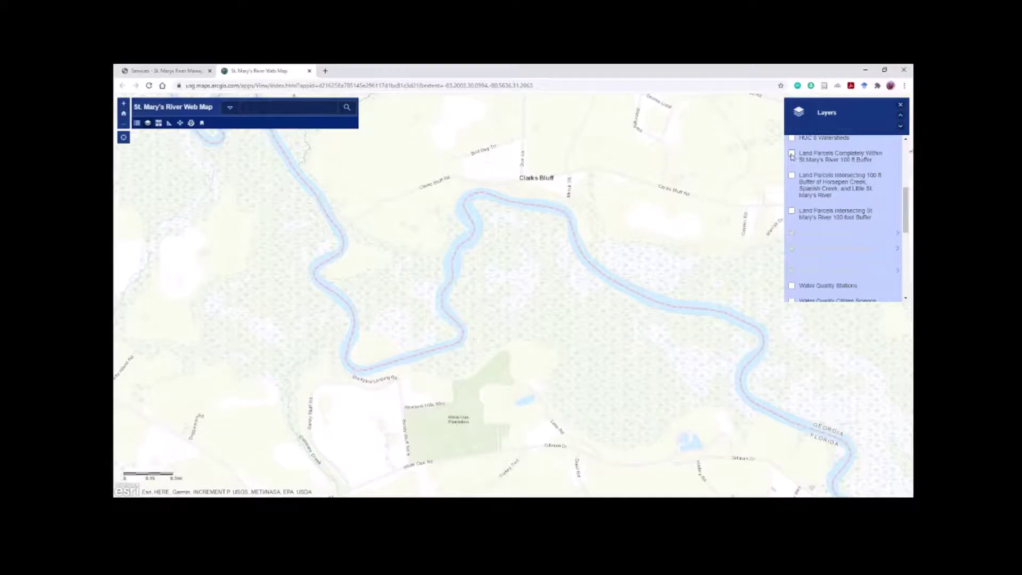
pyautogui.click(792, 154)
pyautogui.click(791, 176)
pyautogui.click(792, 212)
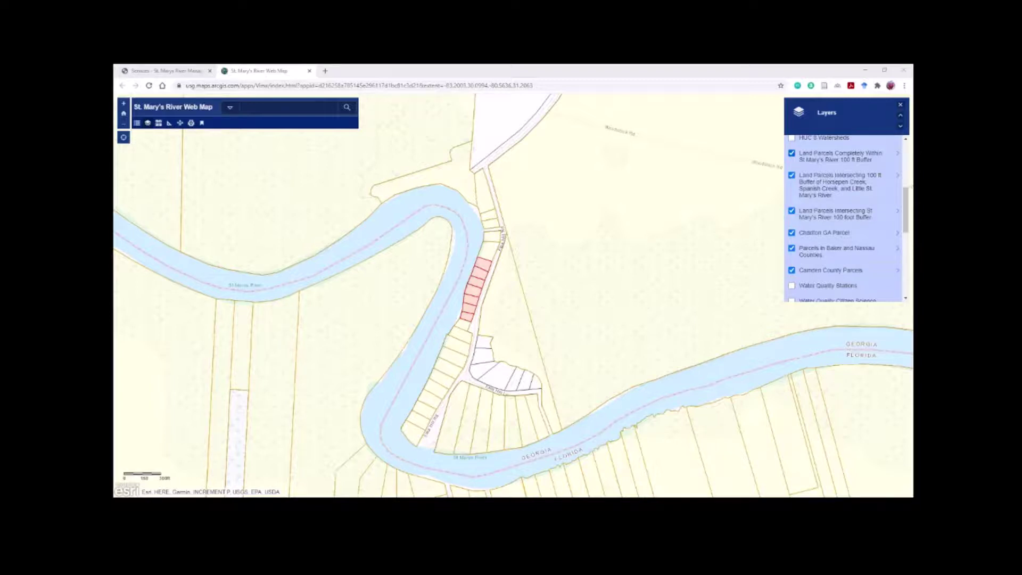
# Compare the map with and without the parcels completely within the 100 ft buffer, and hide all three buffer parcel layers.
pyautogui.click(792, 154)
pyautogui.click(792, 153)
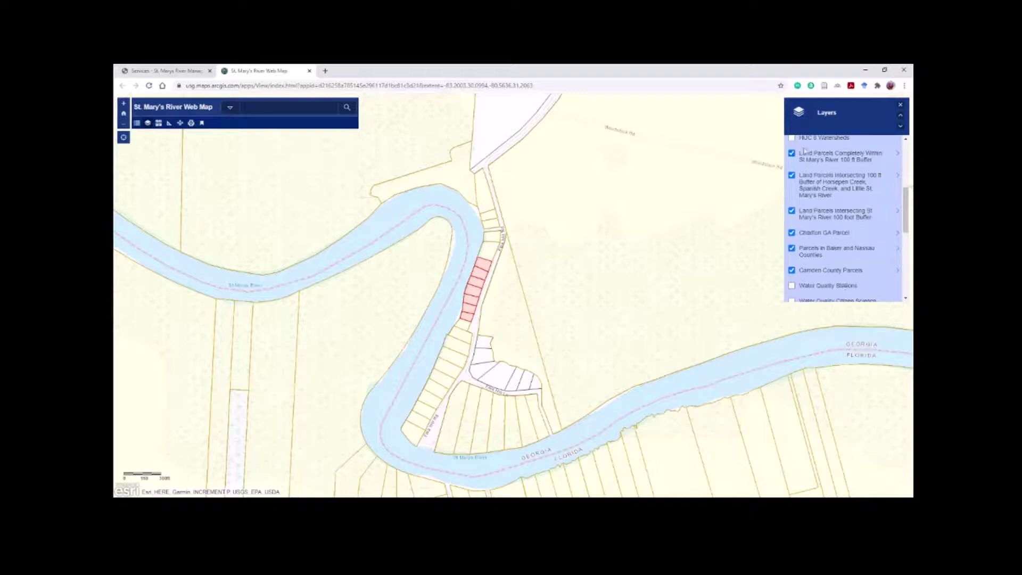
pyautogui.click(792, 153)
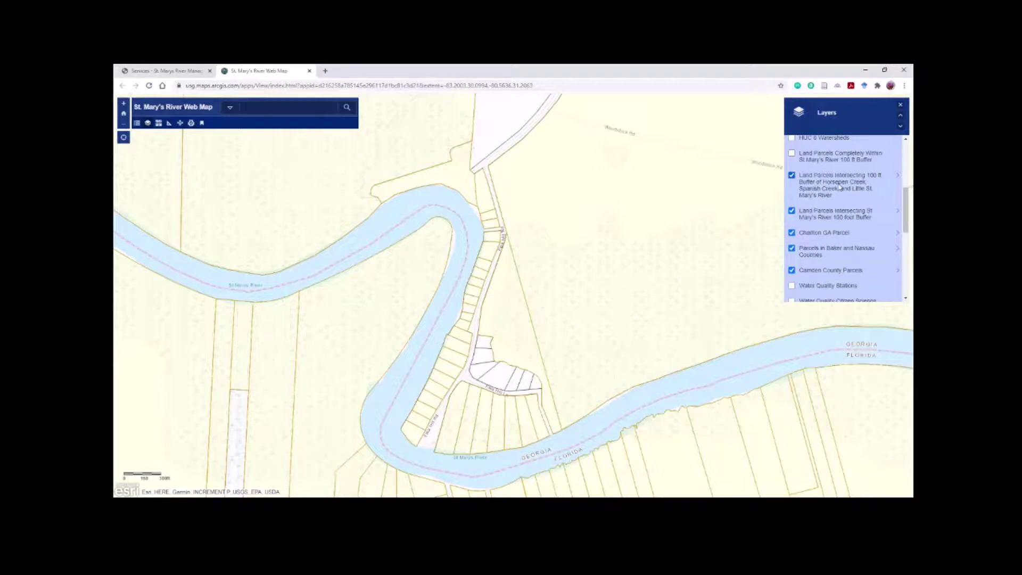
pyautogui.click(791, 175)
pyautogui.click(792, 211)
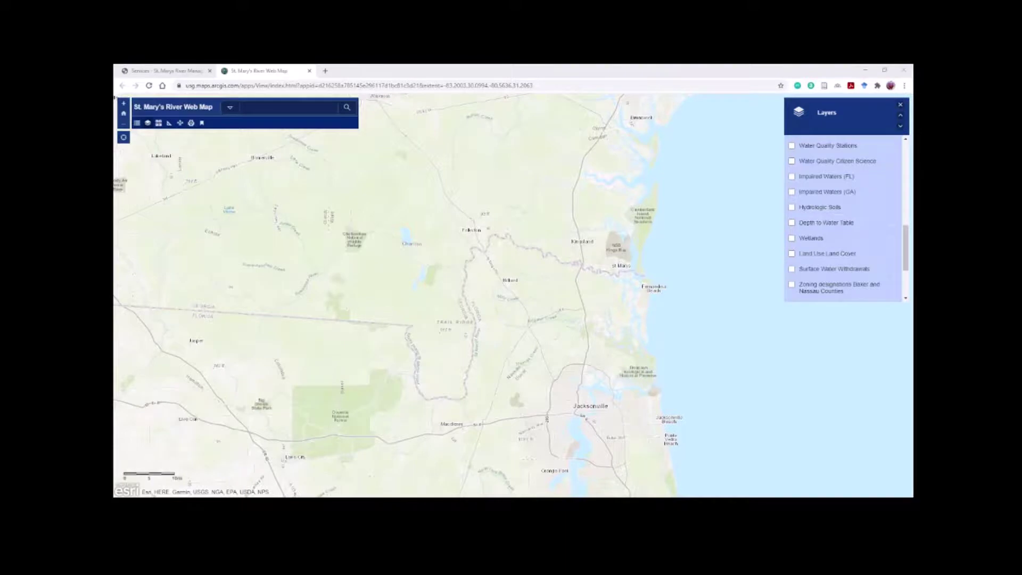
# View the Water Quality Stations layer and replace it with the Water Quality Citizen Science layer.
pyautogui.click(792, 145)
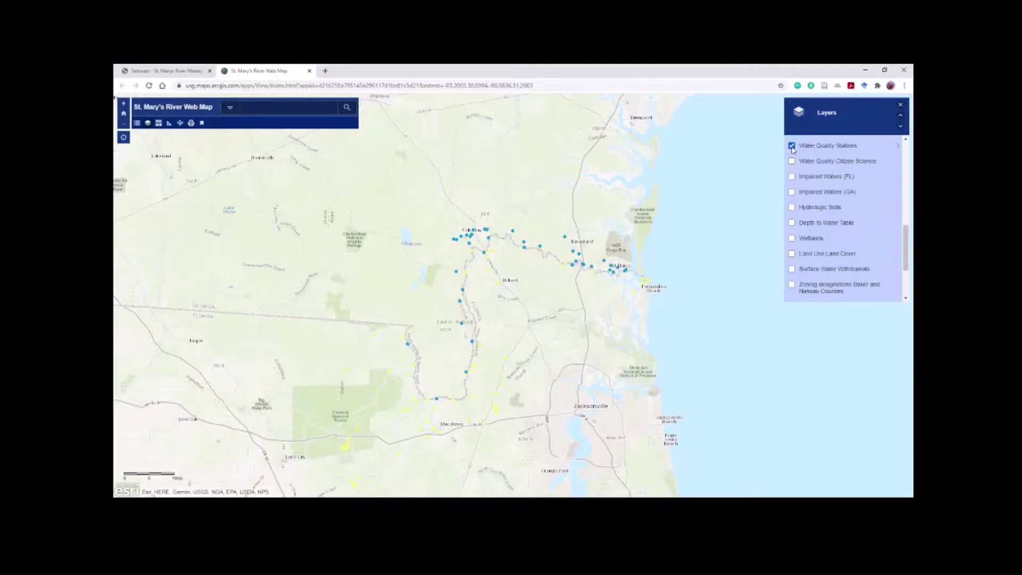
pyautogui.click(792, 147)
pyautogui.click(792, 162)
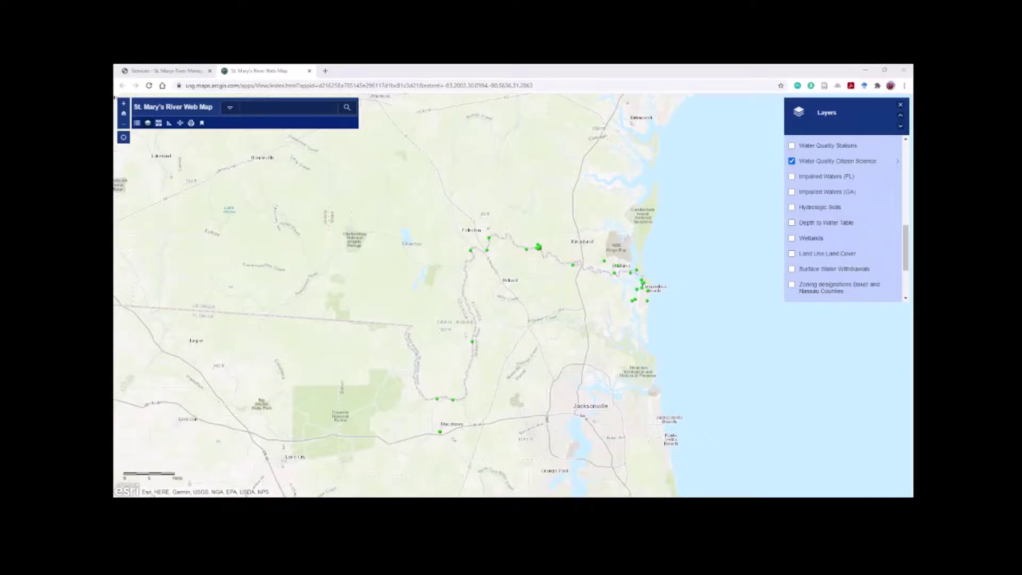
# Hide the Water Quality Citizen Science layer and show the Impaired Waters layers for Florida and Georgia.
pyautogui.click(792, 161)
pyautogui.click(792, 176)
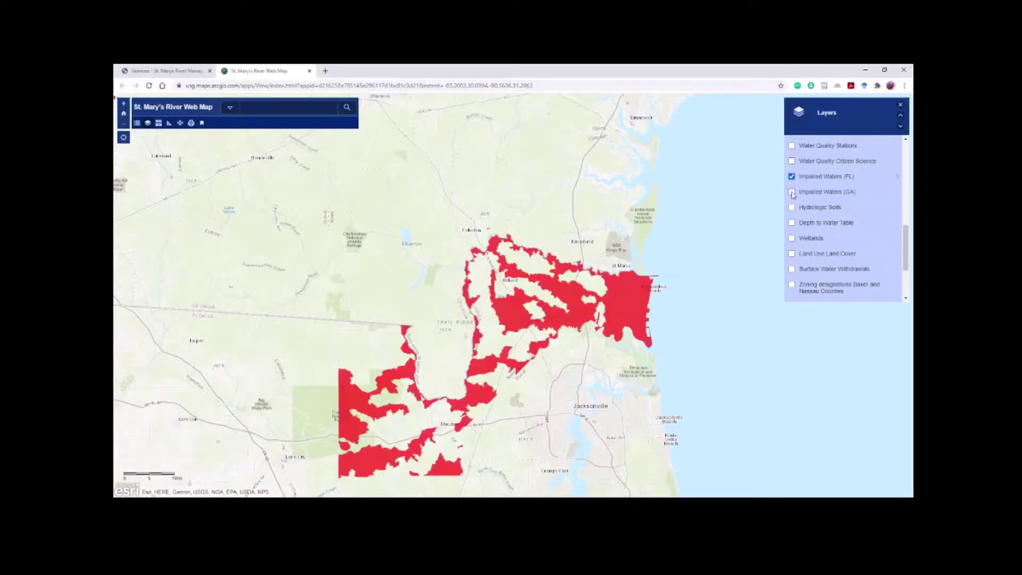
pyautogui.click(792, 192)
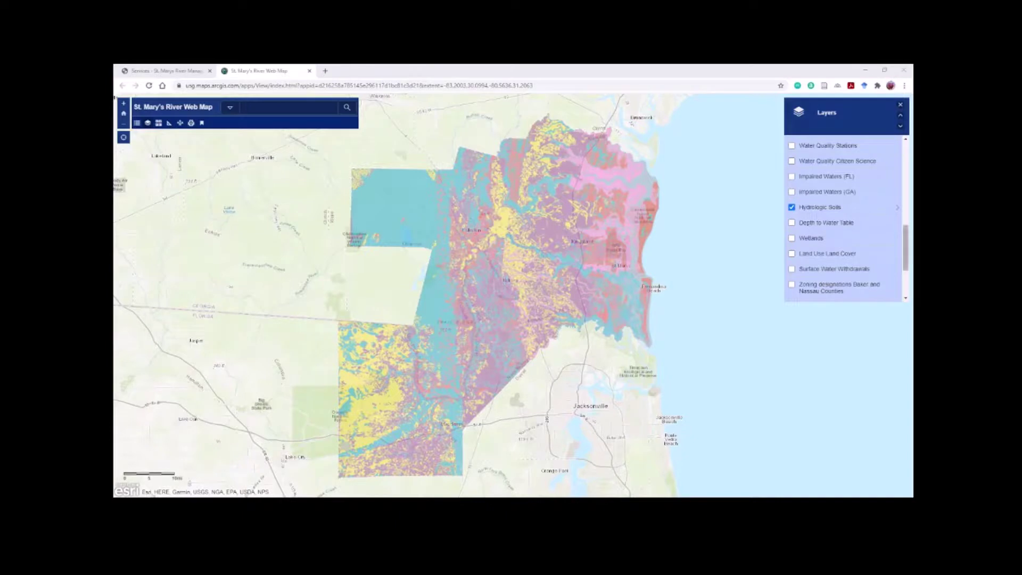
# Review the Hydrologic Soils legend classes, and open the map legend for the Depth to Water Table layer.
pyautogui.click(897, 207)
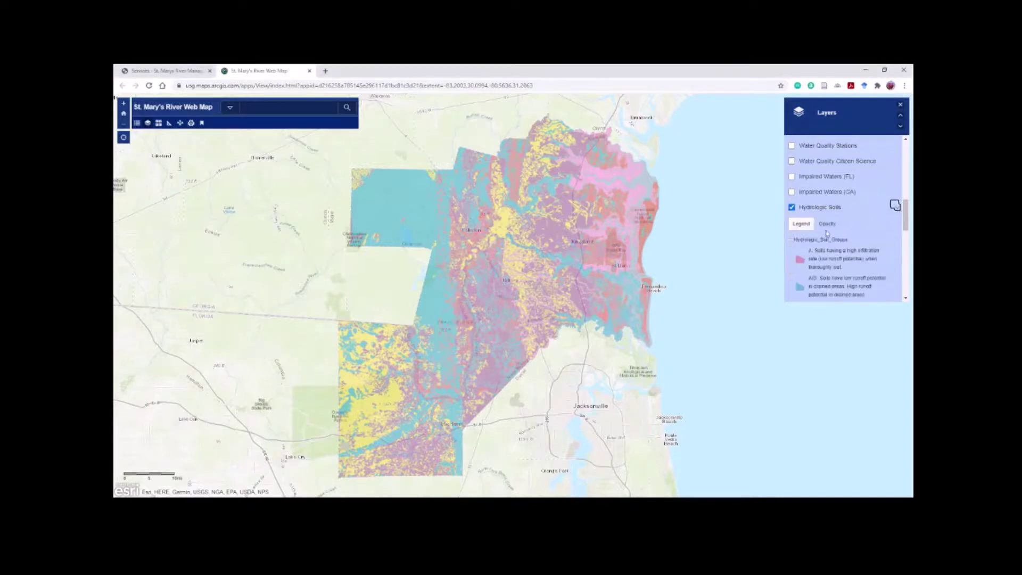
pyautogui.scroll(-1, 841, 270)
pyautogui.scroll(-3, 841, 270)
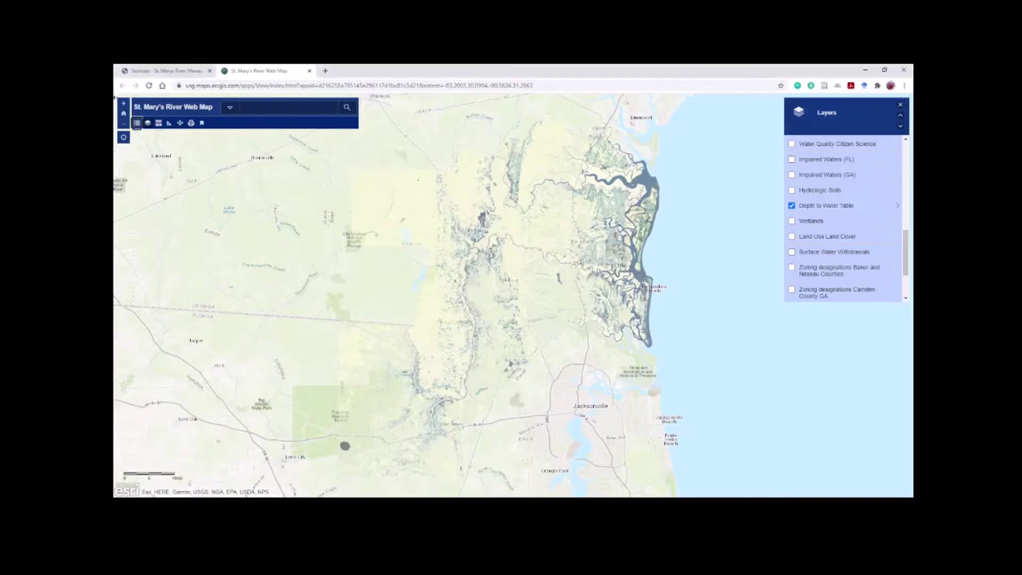
pyautogui.click(137, 123)
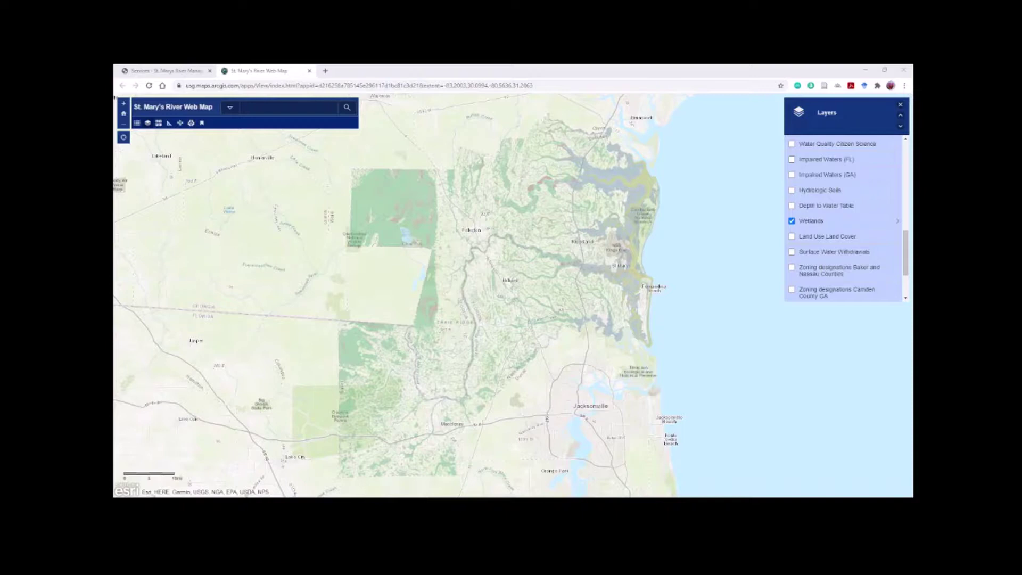
# Review the wetland types in the Wetlands layer's legend and hide the layer.
pyautogui.click(896, 220)
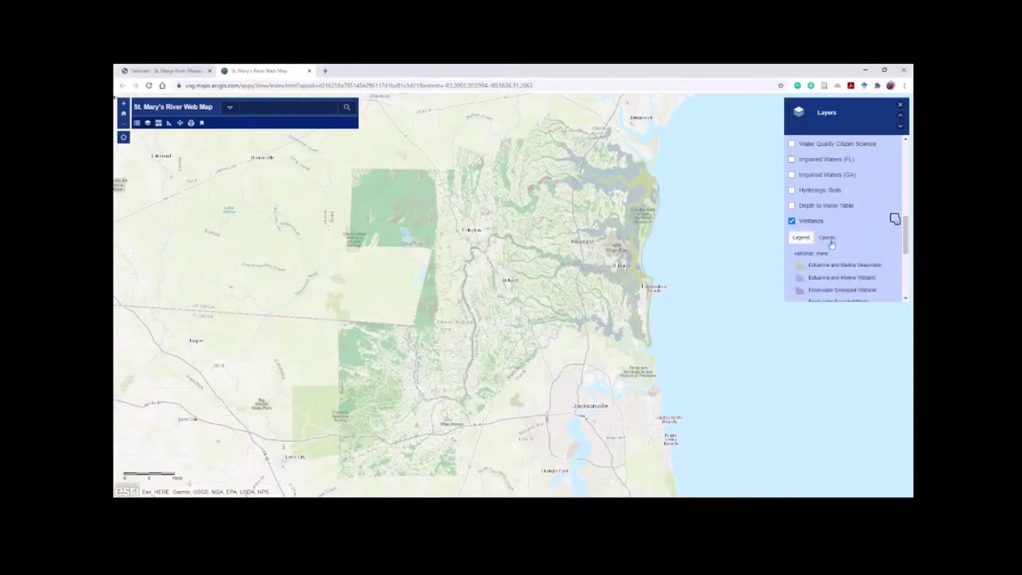
pyautogui.scroll(-2, 845, 267)
pyautogui.scroll(-1, 845, 268)
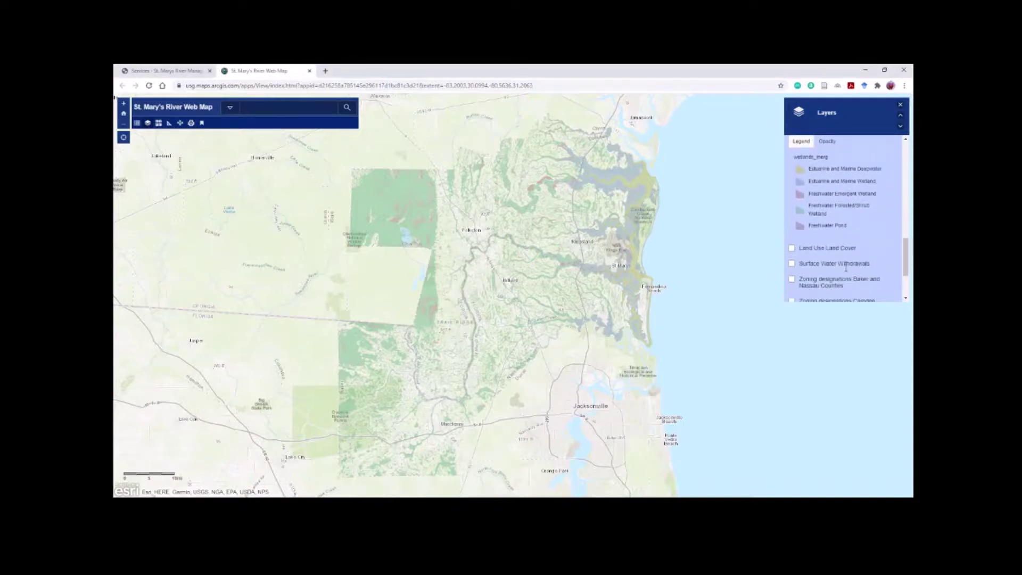
pyautogui.scroll(2, 846, 267)
pyautogui.click(791, 179)
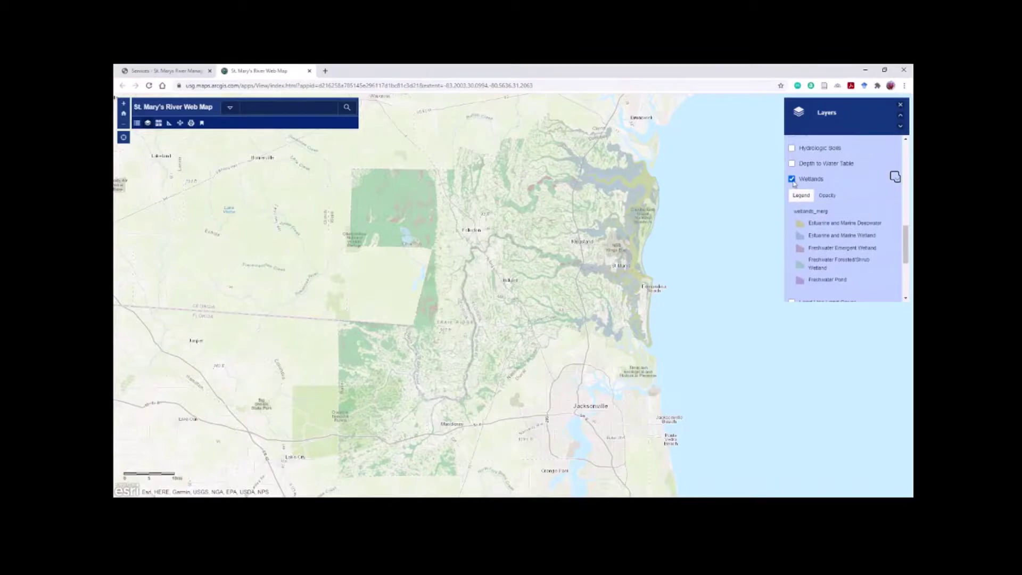
pyautogui.click(793, 179)
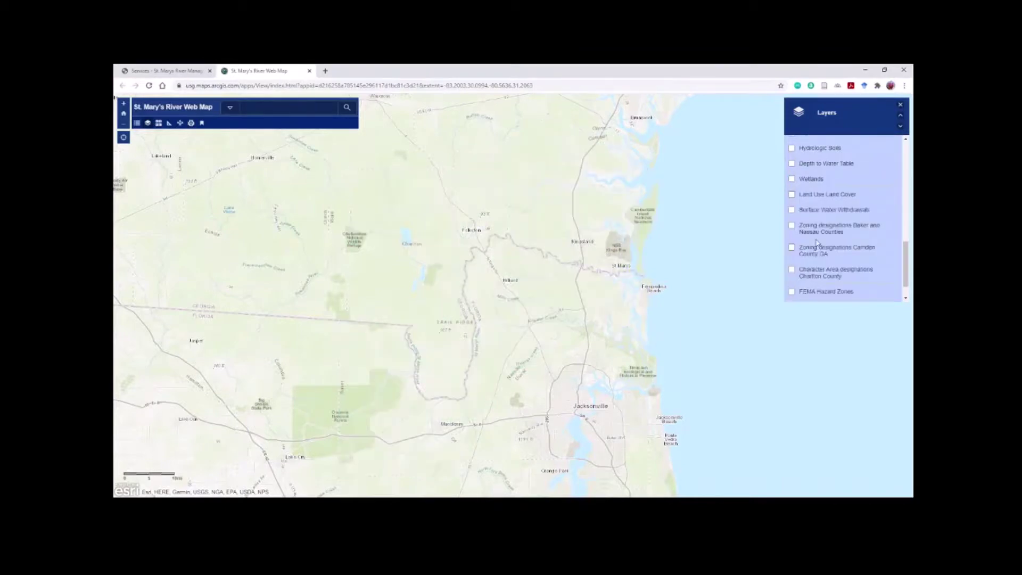
# Show the Land Use Land Cover layer, review its legend classes, and hide the layer again.
pyautogui.click(791, 195)
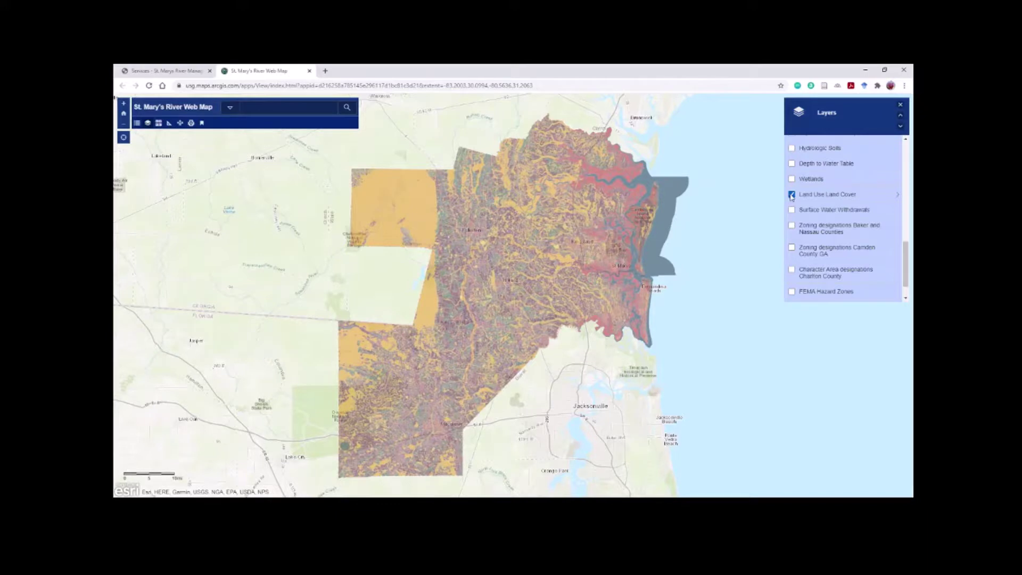
pyautogui.click(896, 196)
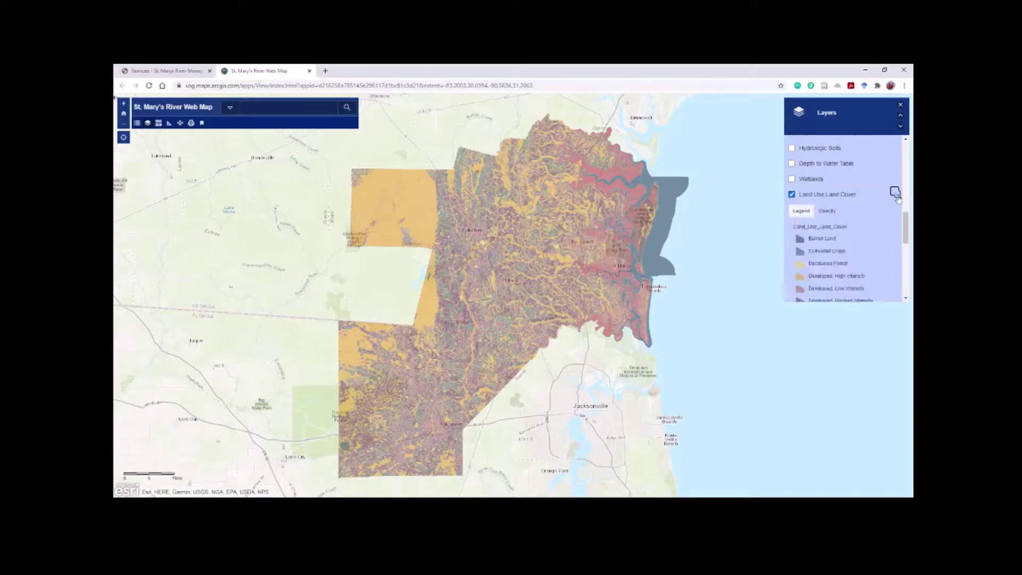
pyautogui.scroll(-3, 865, 248)
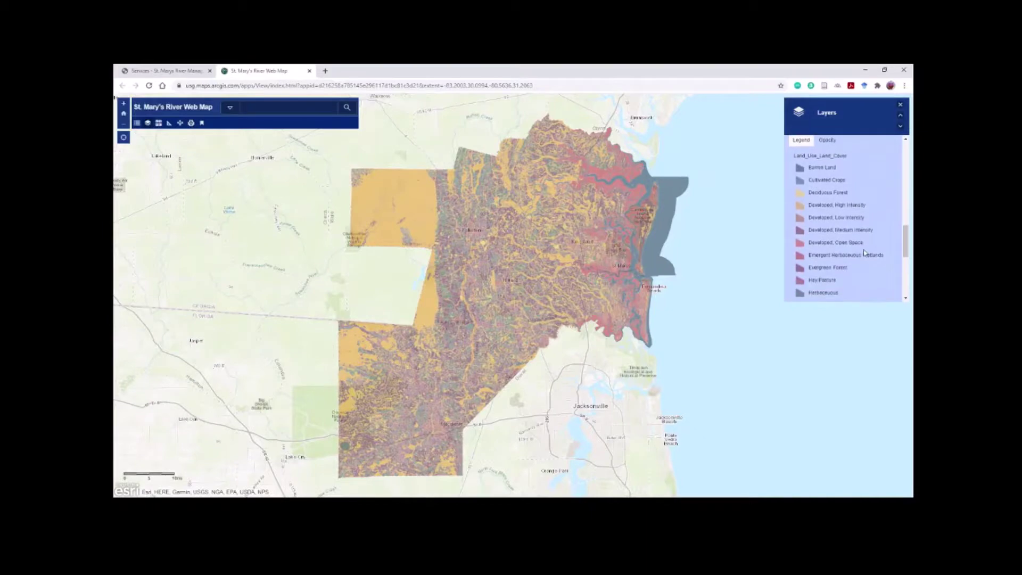
pyautogui.scroll(-1, 865, 253)
pyautogui.scroll(4, 864, 252)
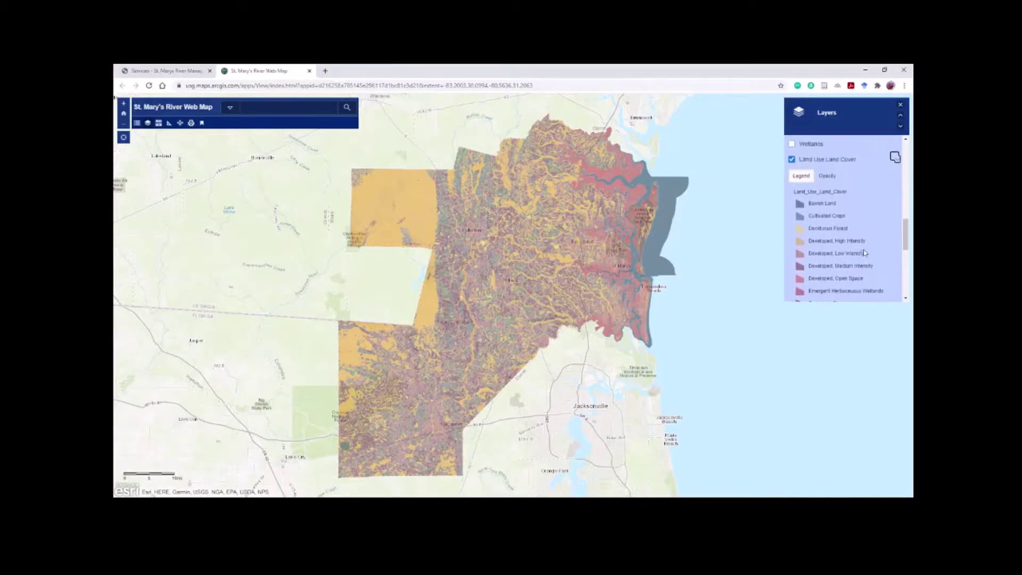
pyautogui.click(792, 166)
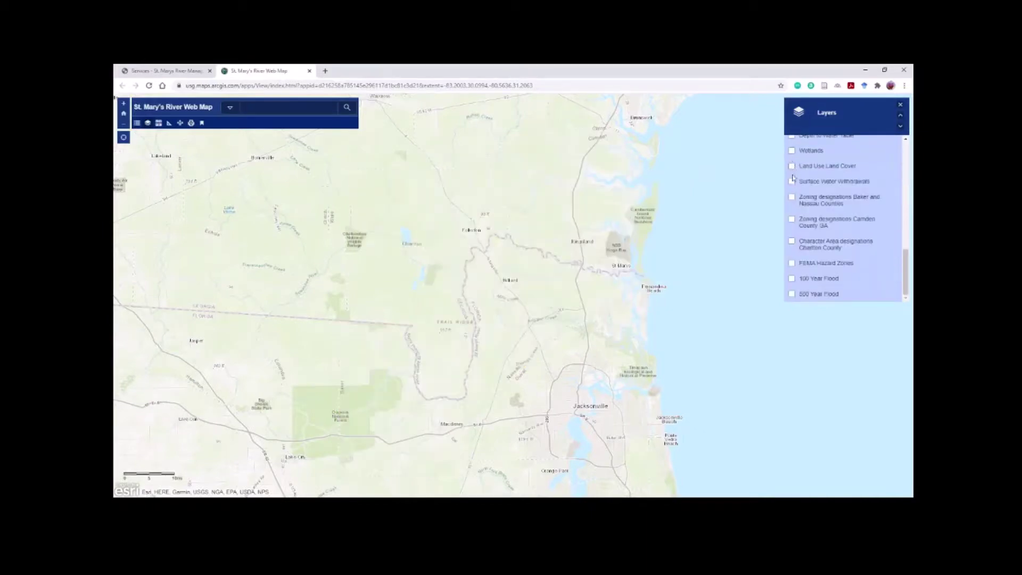
# Show the Surface Water Withdrawals layer and view the attributes of the withdrawal area beside Fernandina Beach.
pyautogui.click(792, 181)
pyautogui.click(641, 298)
pyautogui.scroll(1, 642, 298)
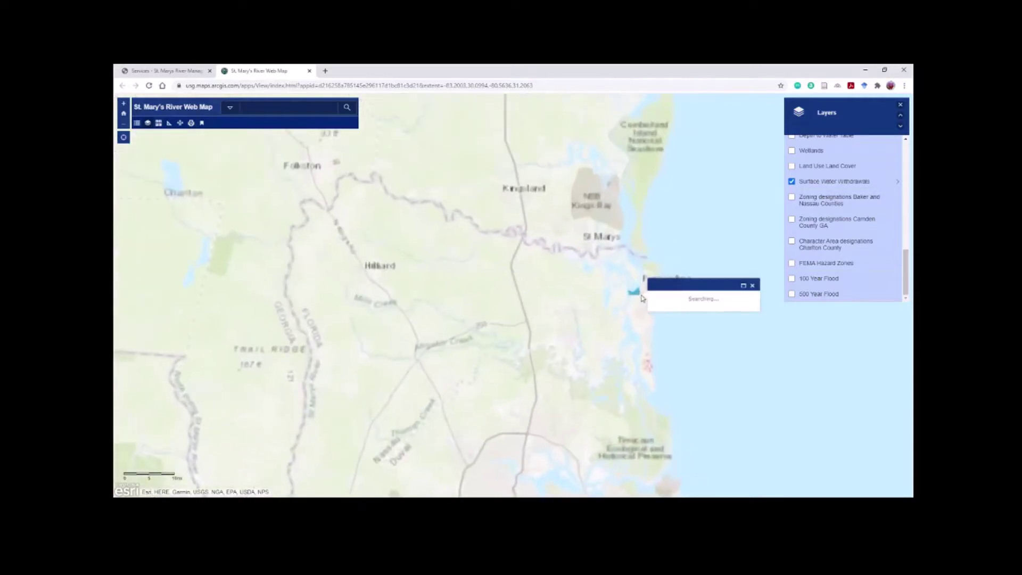
pyautogui.scroll(2, 651, 298)
pyautogui.click(652, 298)
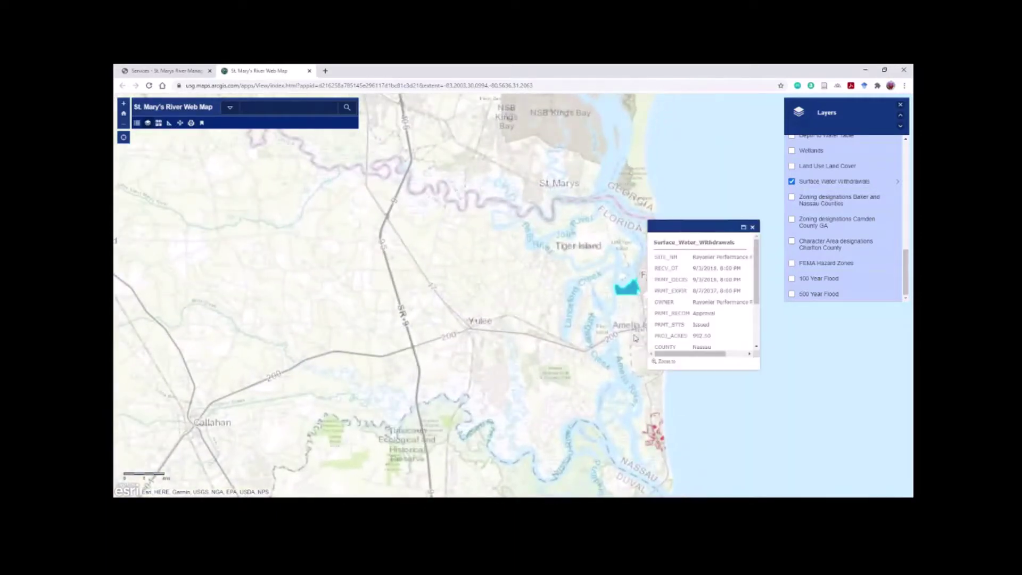
pyautogui.click(628, 333)
pyautogui.scroll(1, 628, 333)
pyautogui.click(628, 333)
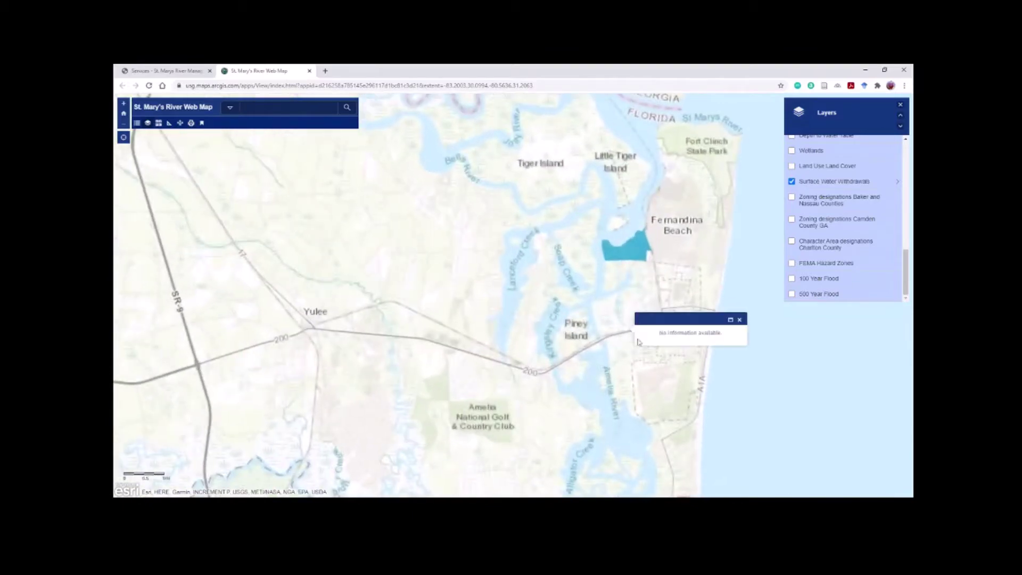
pyautogui.moveTo(629, 332); pyautogui.dragTo(419, 257)
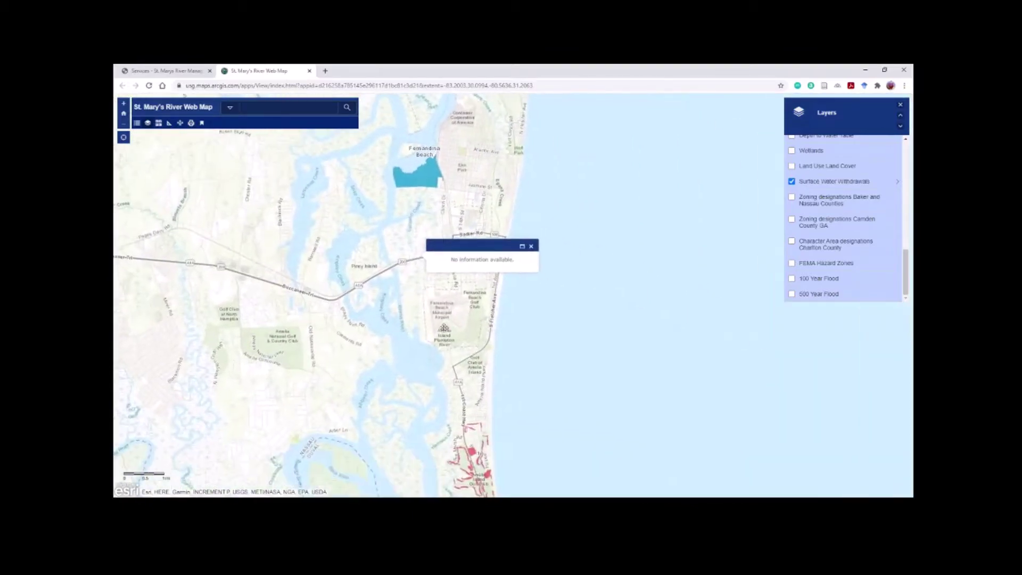
pyautogui.click(421, 177)
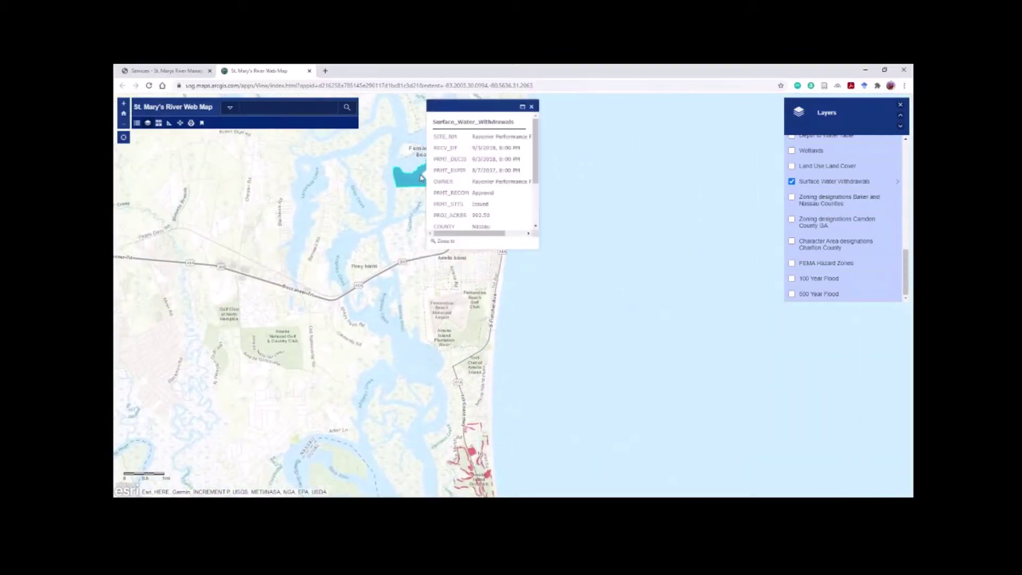
# View the attributes of the southern Amelia Island withdrawal area, then restore the default map extent and hide the Surface Water Withdrawals layer.
pyautogui.click(471, 453)
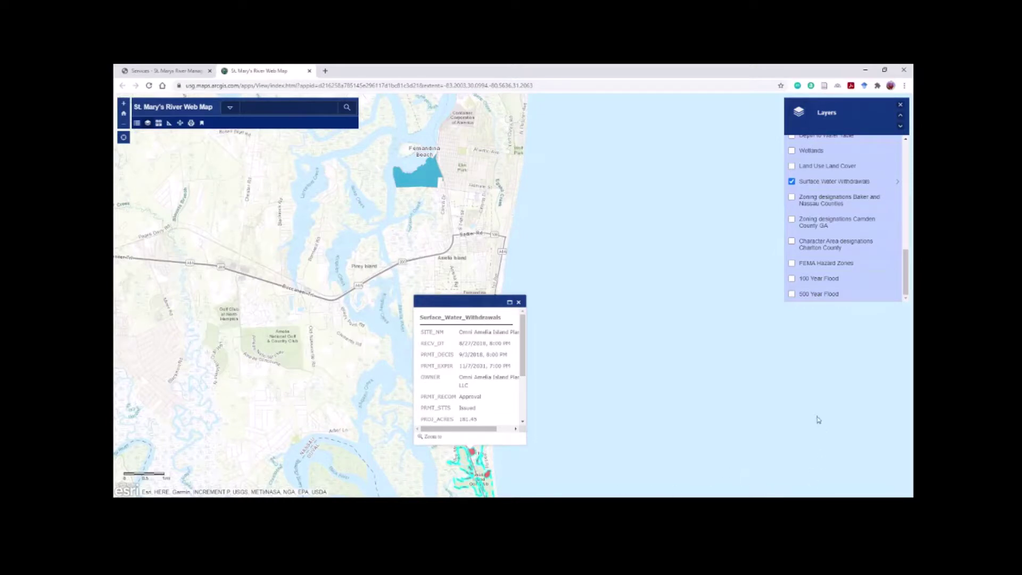
pyautogui.click(124, 116)
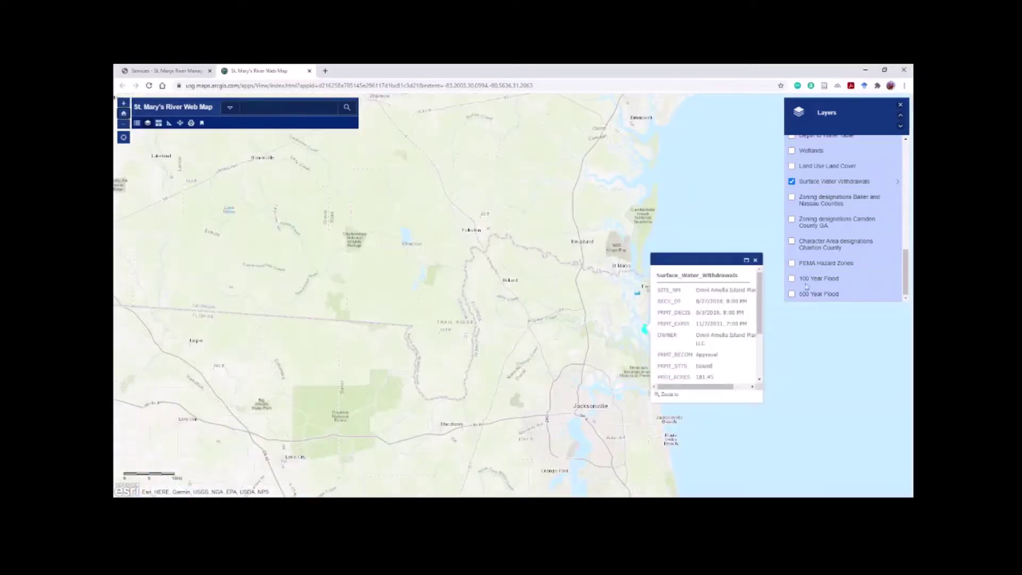
pyautogui.click(755, 260)
pyautogui.click(793, 182)
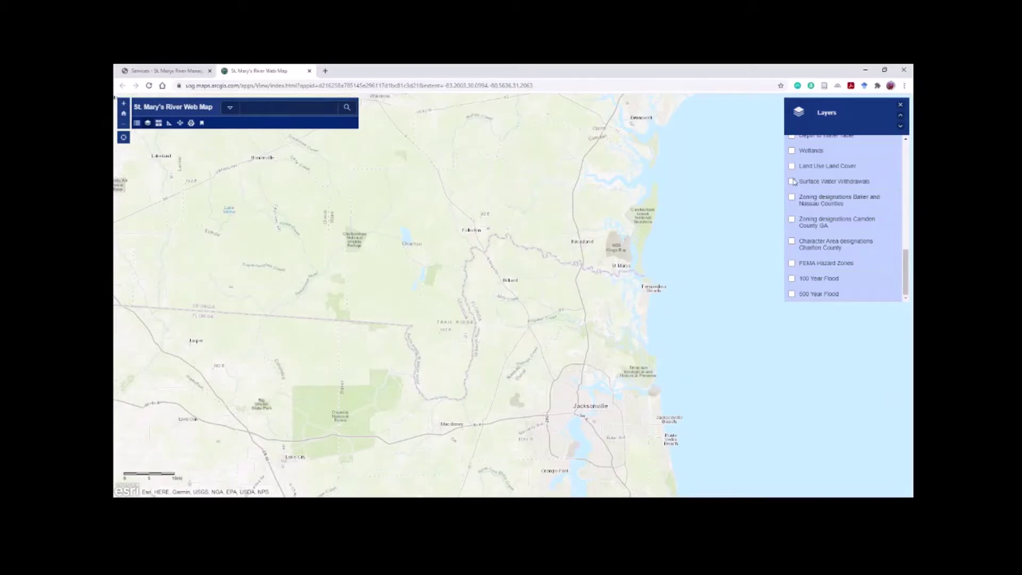
# Display the Charlton County character areas with the Camden and Baker and Nassau Counties zoning designations, then hide all three layers.
pyautogui.click(793, 241)
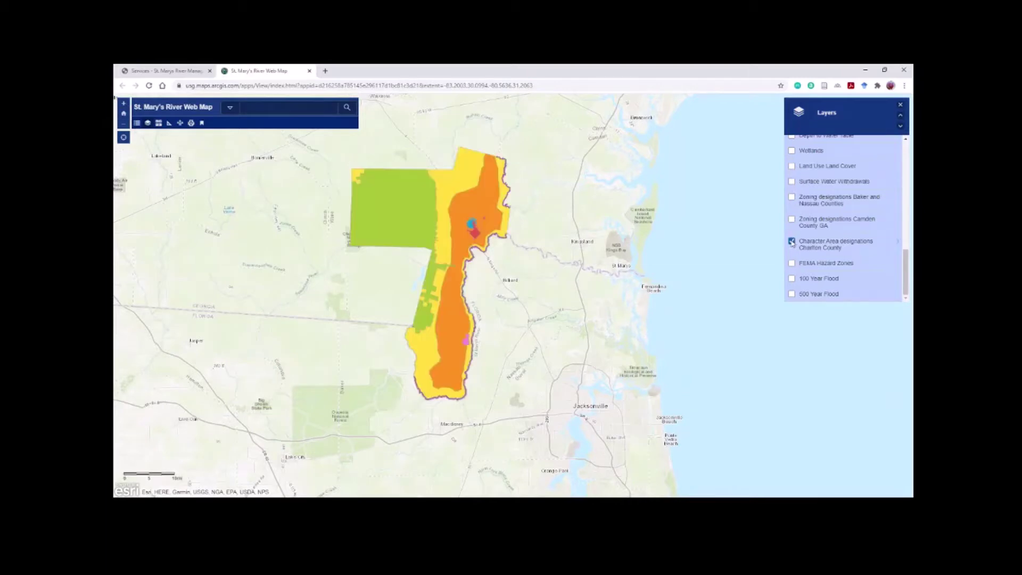
pyautogui.click(792, 219)
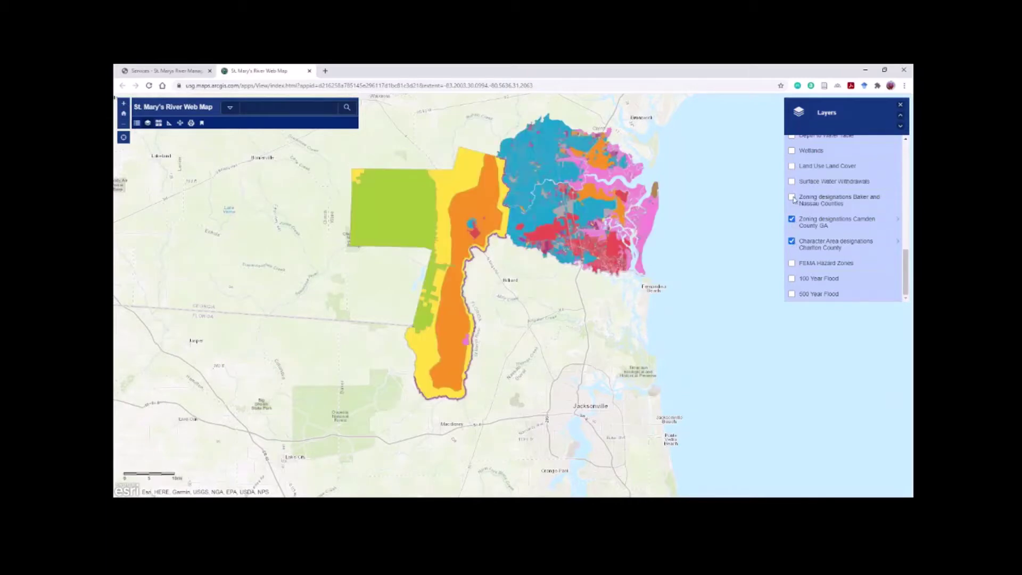
pyautogui.click(792, 197)
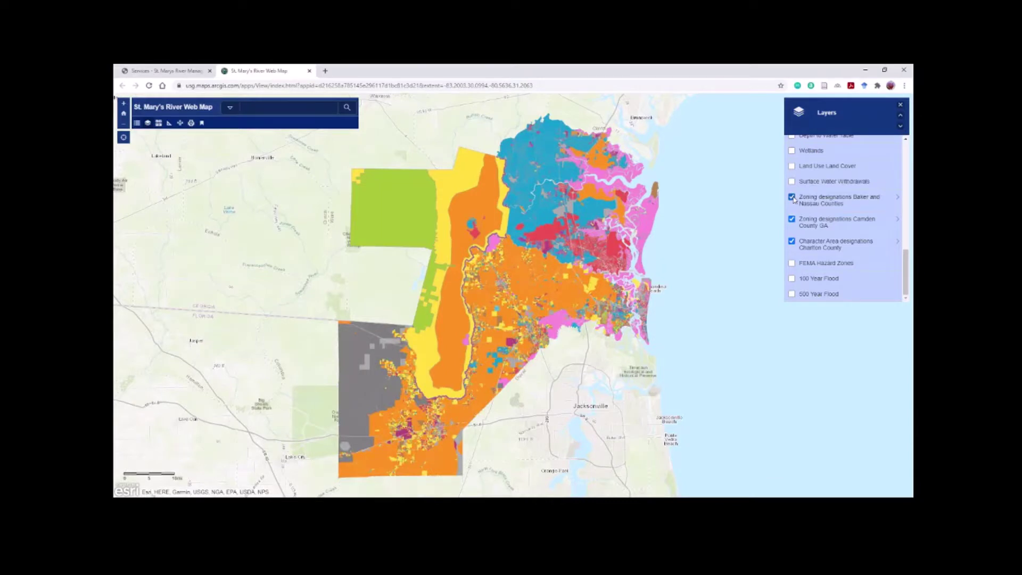
pyautogui.click(793, 197)
pyautogui.click(792, 219)
pyautogui.click(792, 241)
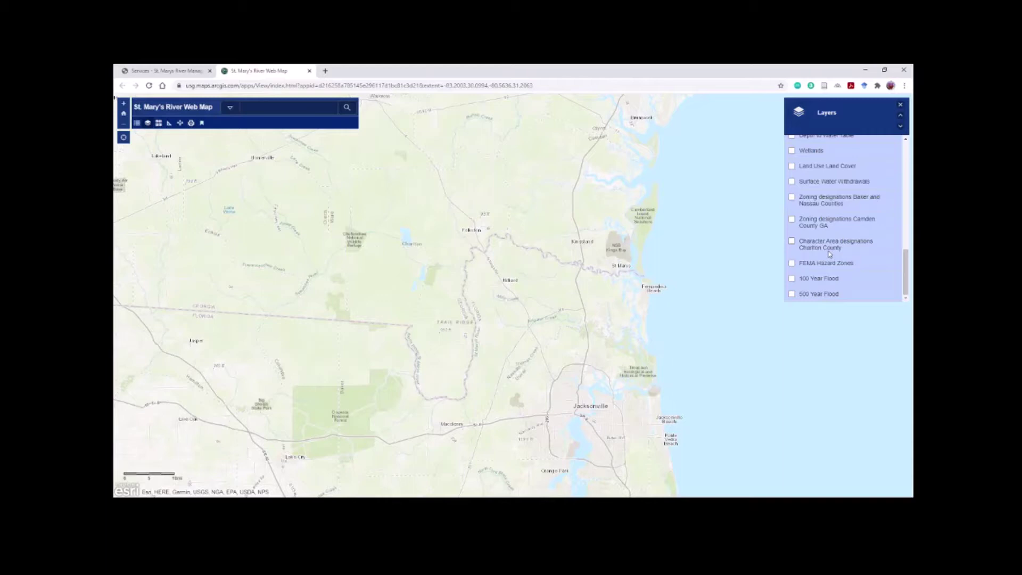
# Preview the FEMA Hazard Zones, 100 Year Flood and 500 Year Flood layers one at a time, hiding each again.
pyautogui.click(791, 264)
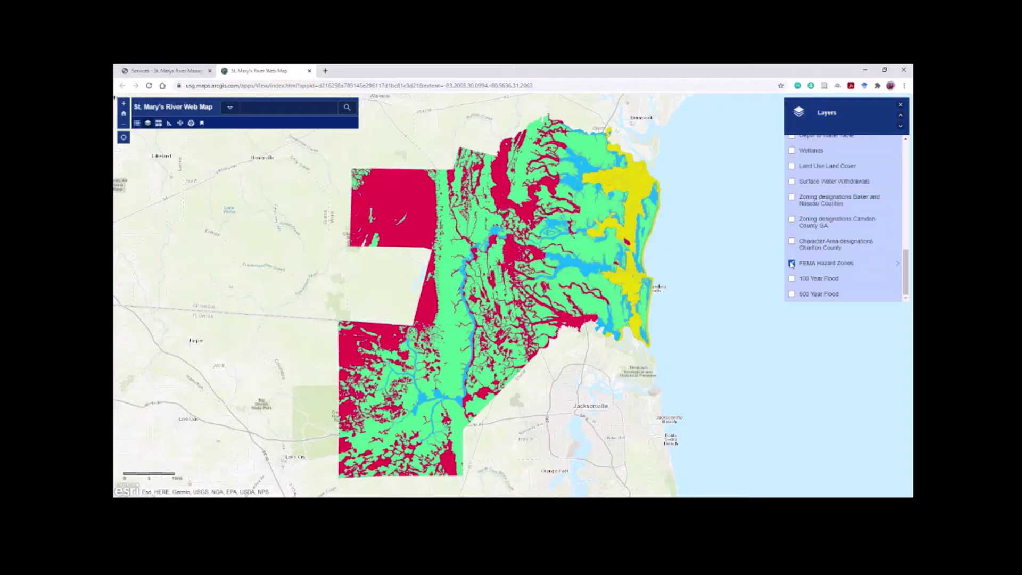
pyautogui.click(791, 263)
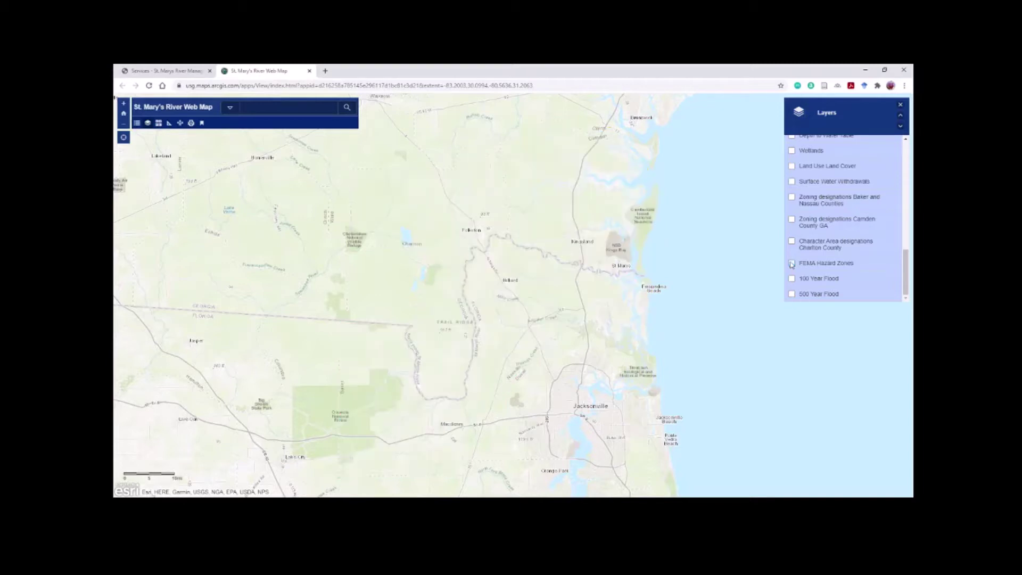
pyautogui.click(792, 278)
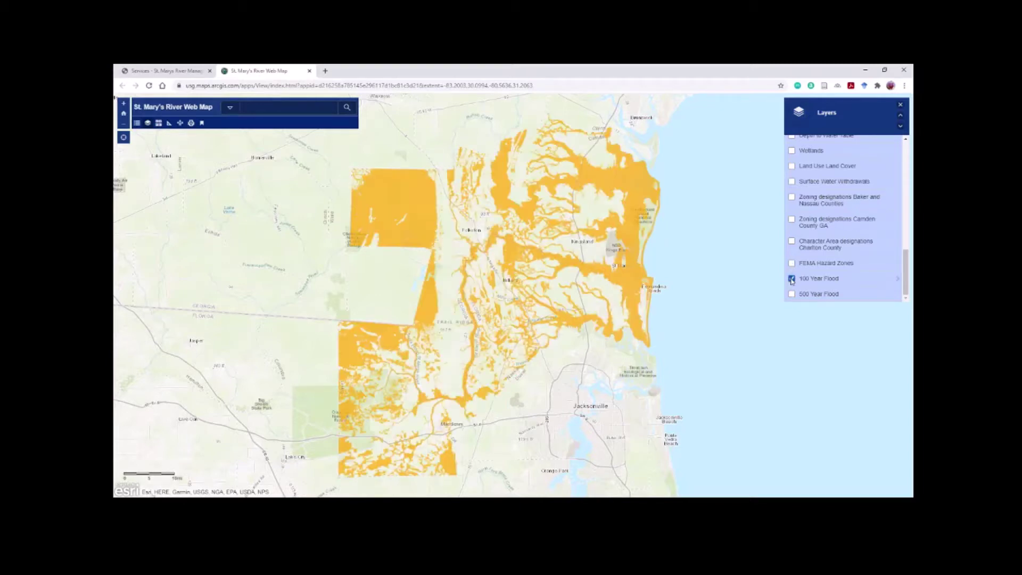
pyautogui.click(792, 279)
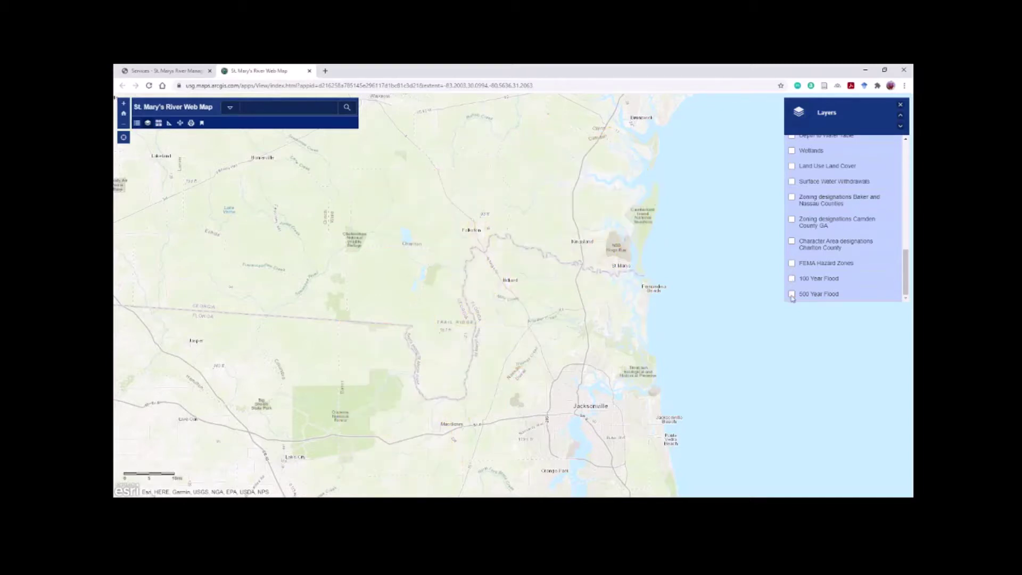
pyautogui.click(791, 293)
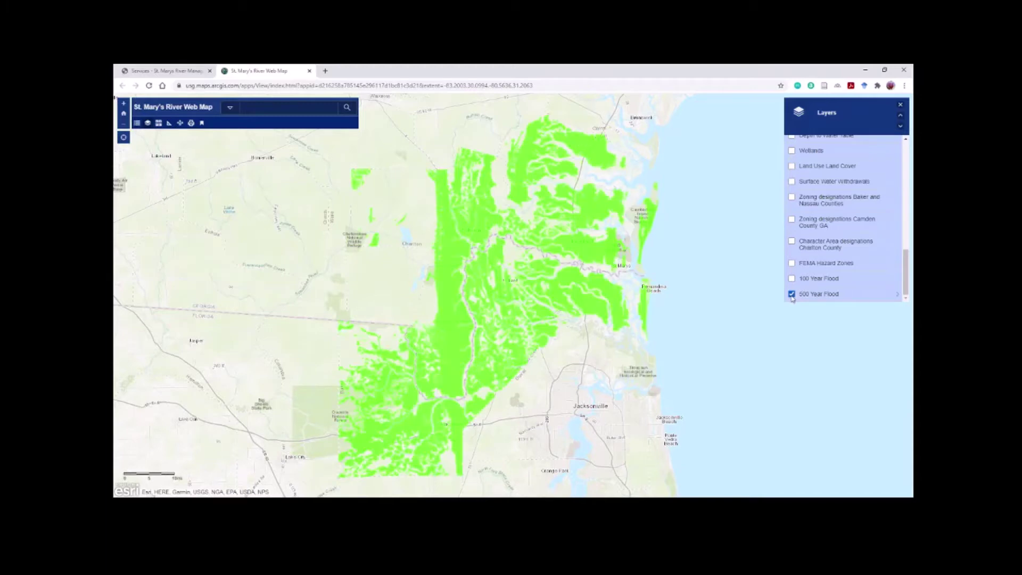
pyautogui.click(791, 295)
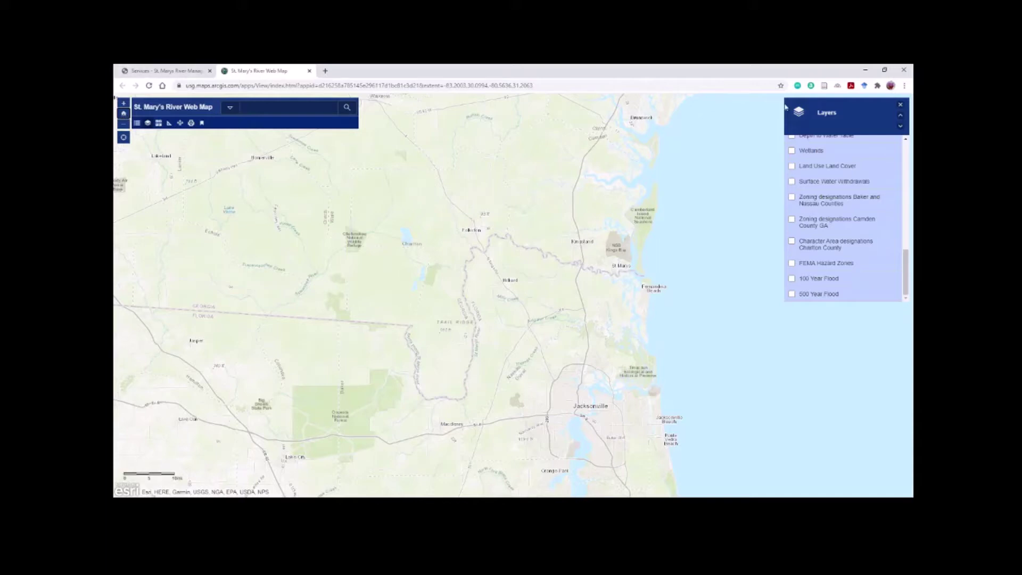
# Show the Wetlands and Land Use Land Cover layers together and view both layers' attributes for the river floodplain southwest of Kingsland.
pyautogui.click(792, 151)
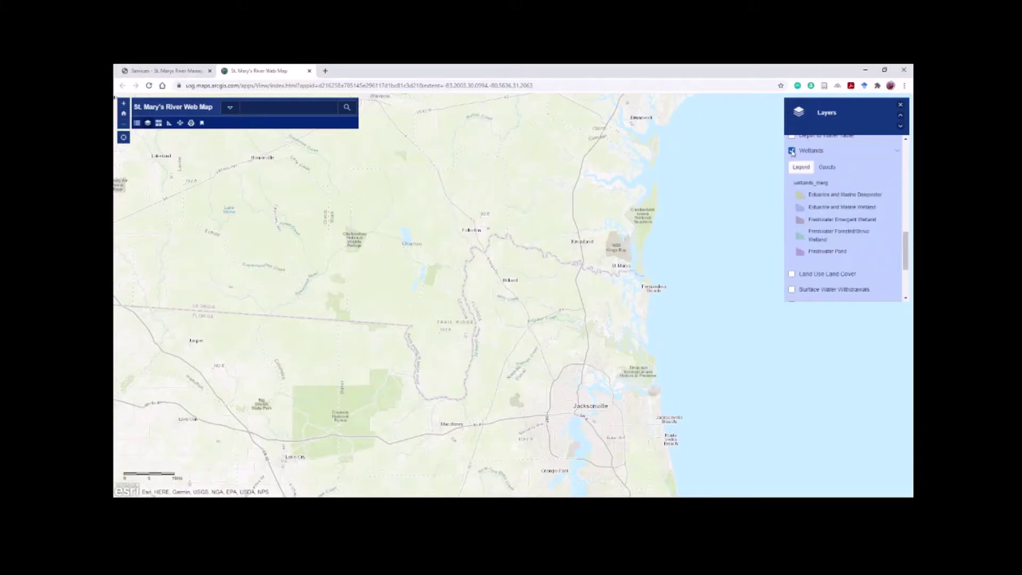
pyautogui.click(792, 274)
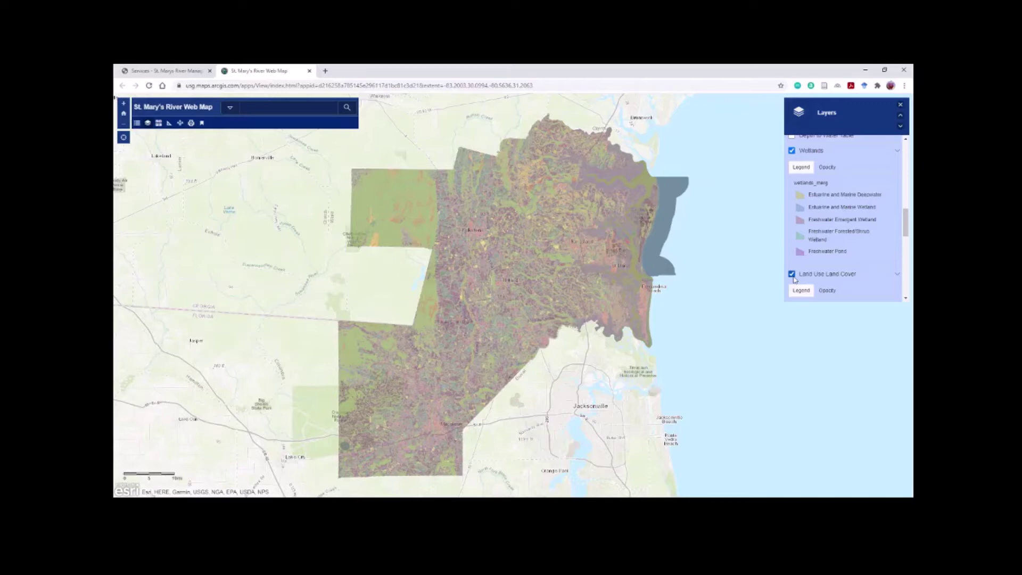
pyautogui.scroll(1, 559, 252)
pyautogui.click(559, 252)
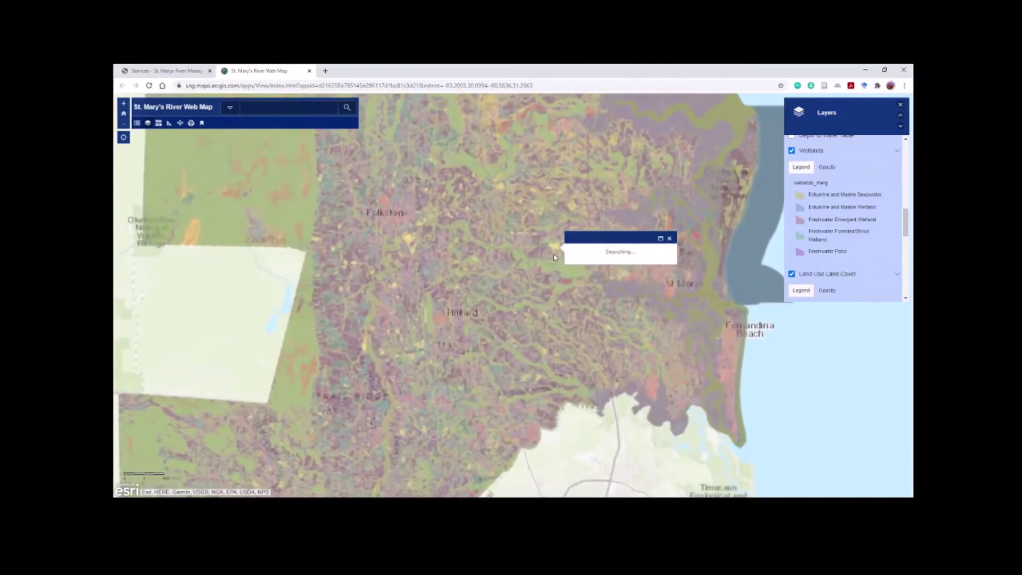
pyautogui.scroll(2, 553, 257)
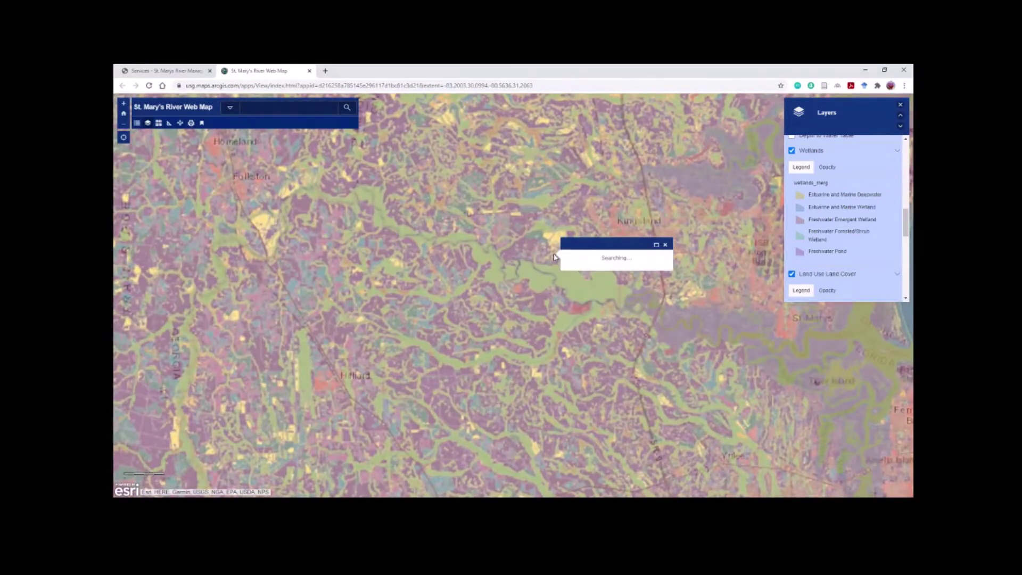
pyautogui.scroll(1, 554, 257)
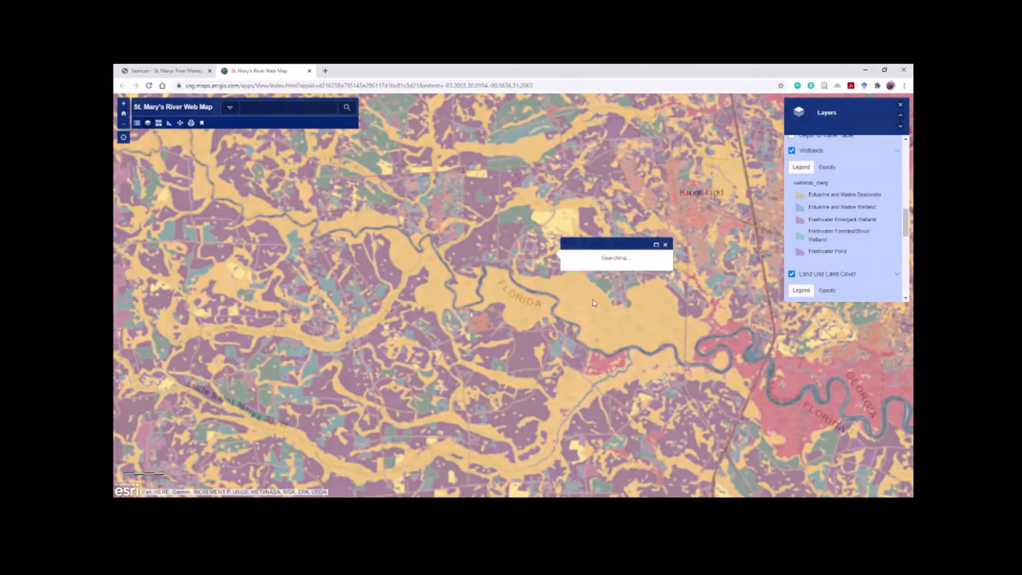
pyautogui.click(594, 303)
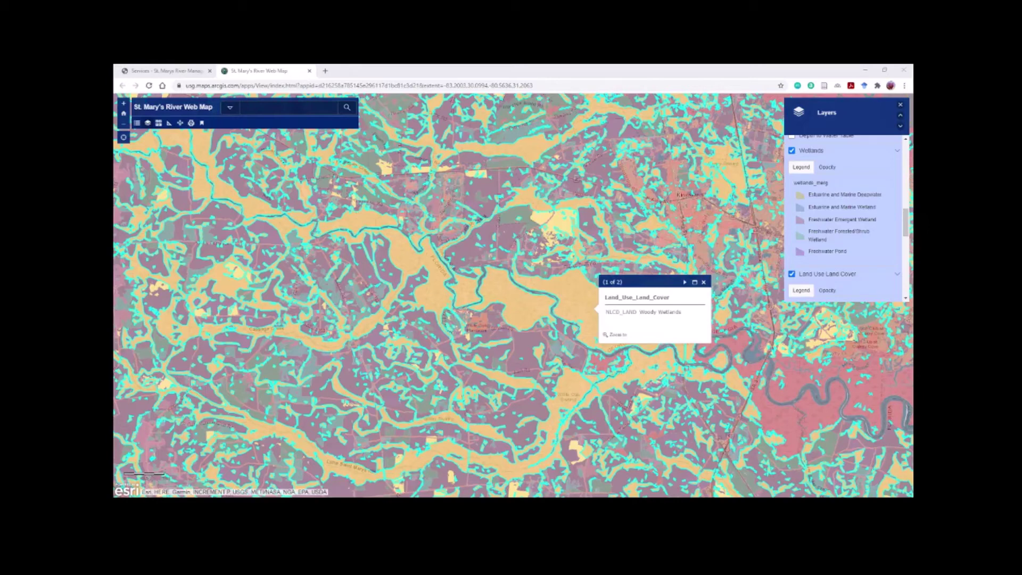
pyautogui.click(686, 283)
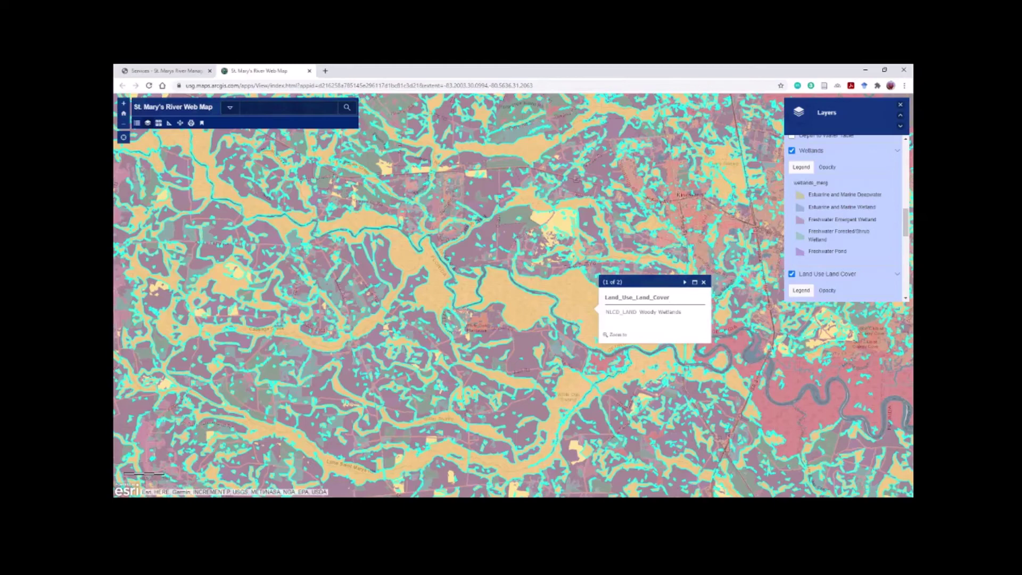
pyautogui.click(685, 282)
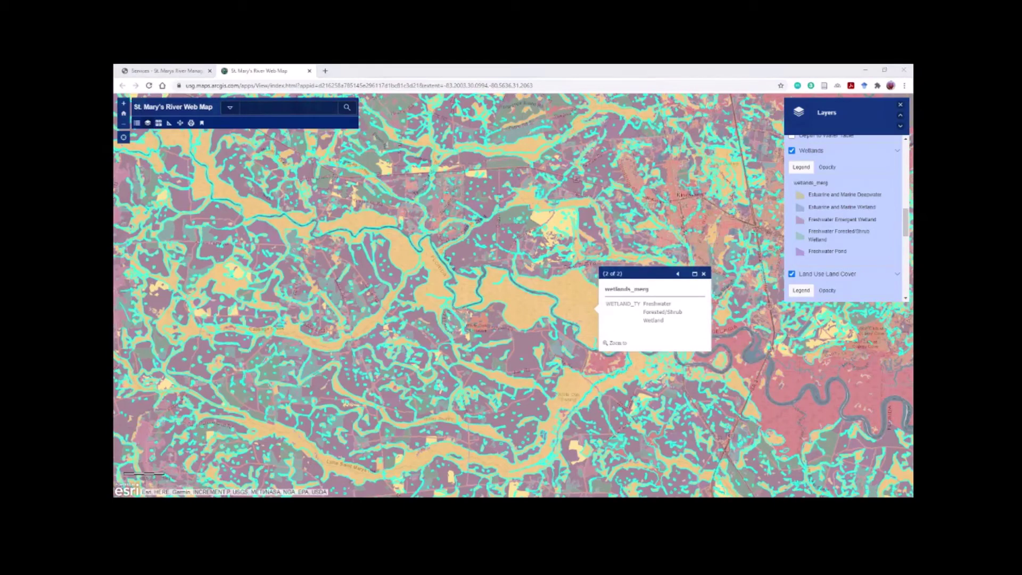